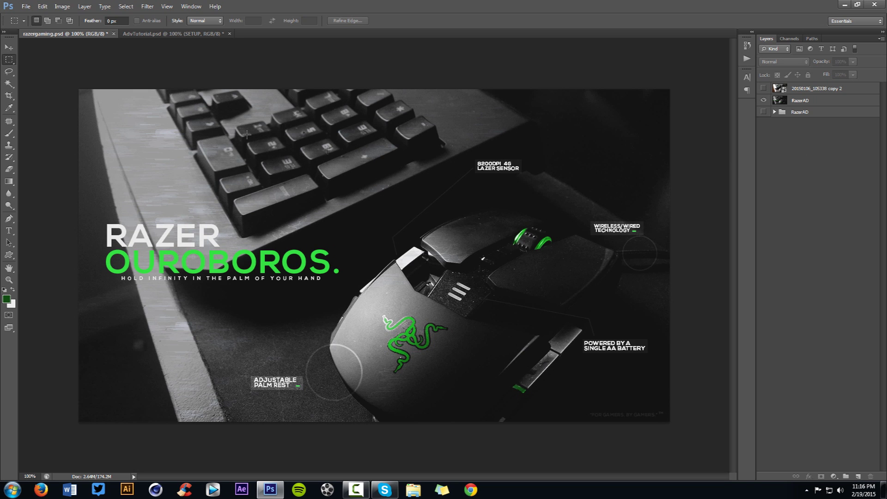
# - Toggle the original photo layer on and off over the finished Razer ad to compare the two
pyautogui.click(763, 88)
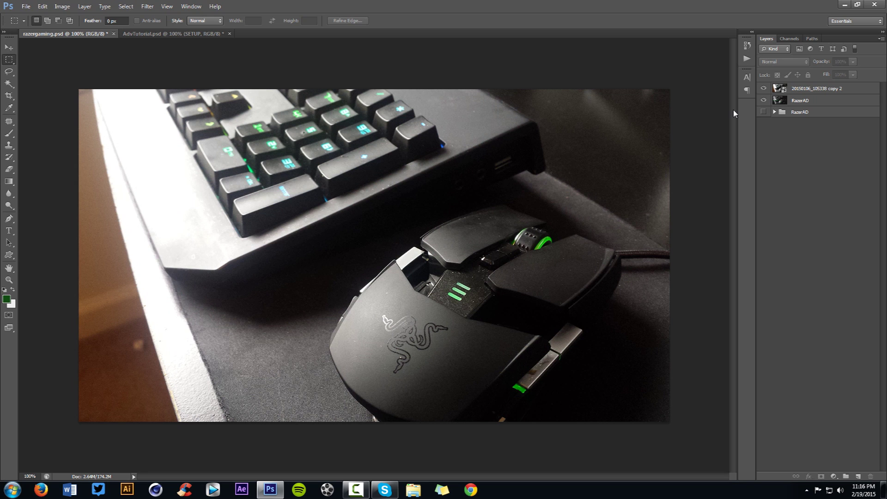
pyautogui.click(764, 88)
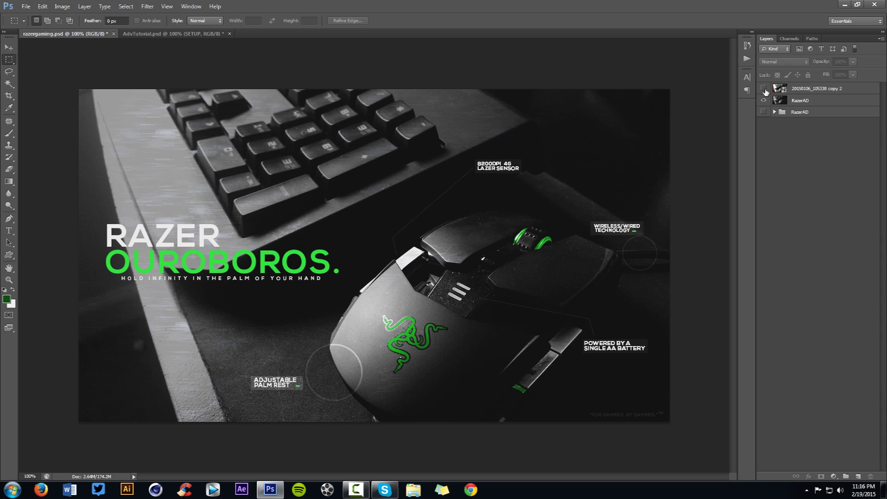
# - In AdvTutorial.psd, show the SETUP photo layer and rasterize it
pyautogui.click(173, 34)
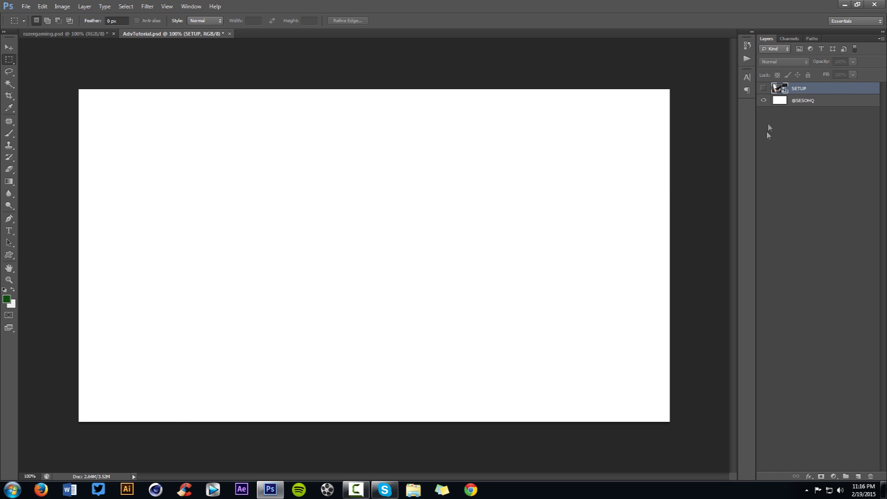
pyautogui.click(763, 90)
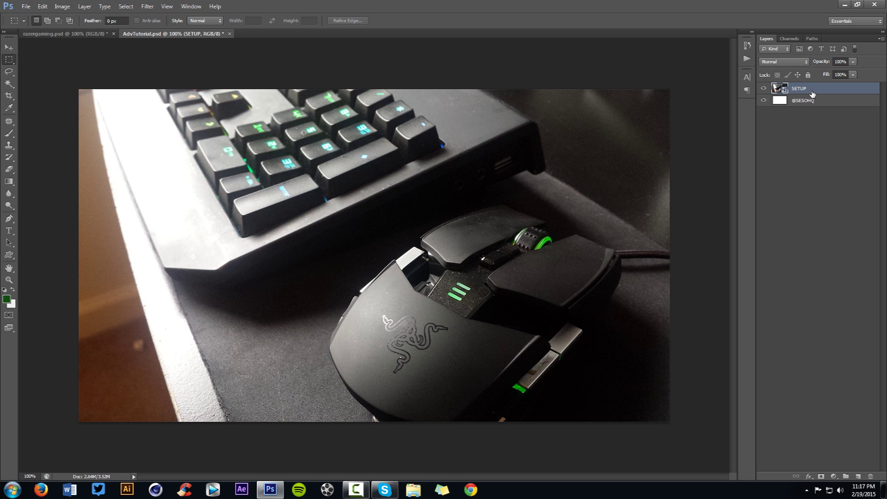
pyautogui.rightClick(812, 94)
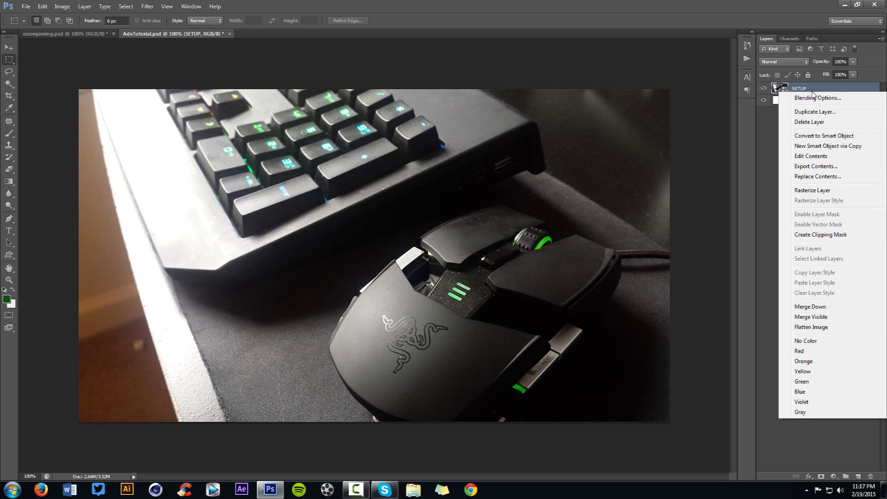
pyautogui.click(809, 189)
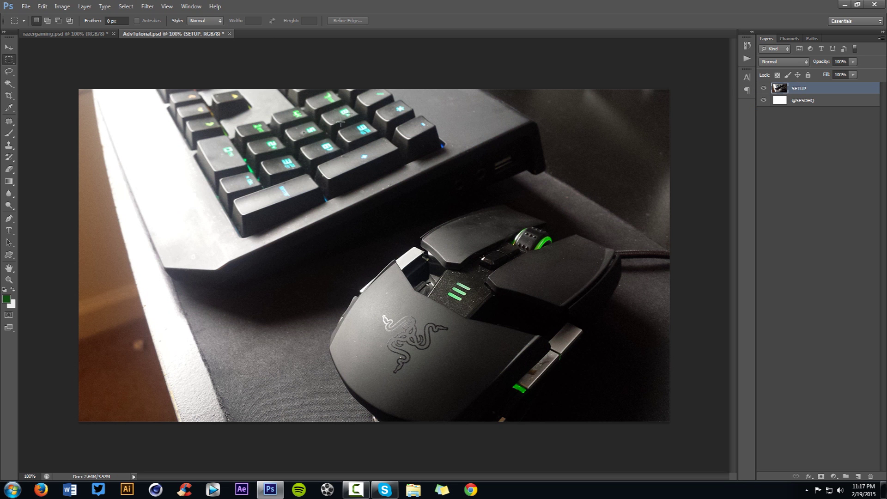
# - Open the Topaz DeNoise 5 filter for the SETUP layer
pyautogui.press('v')
pyautogui.hotkey('ctrl', '+')
pyautogui.scroll(3, 292, 152)
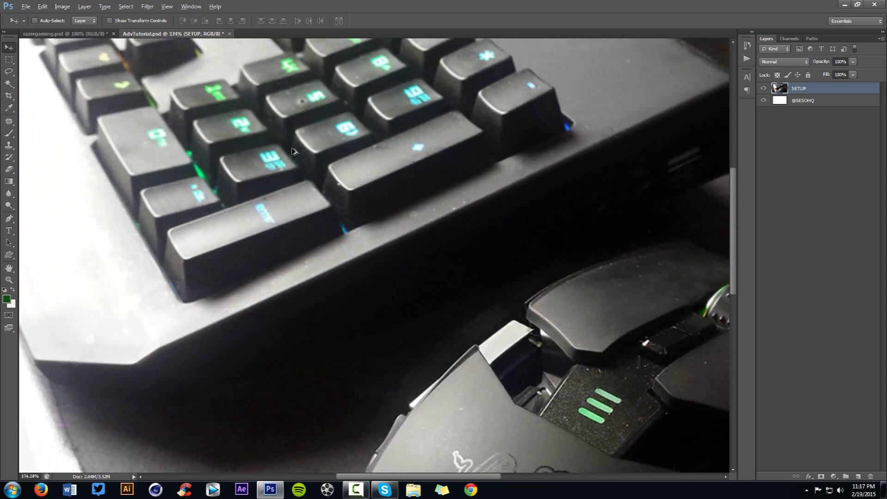
pyautogui.scroll(-4, 292, 152)
pyautogui.press('alt')
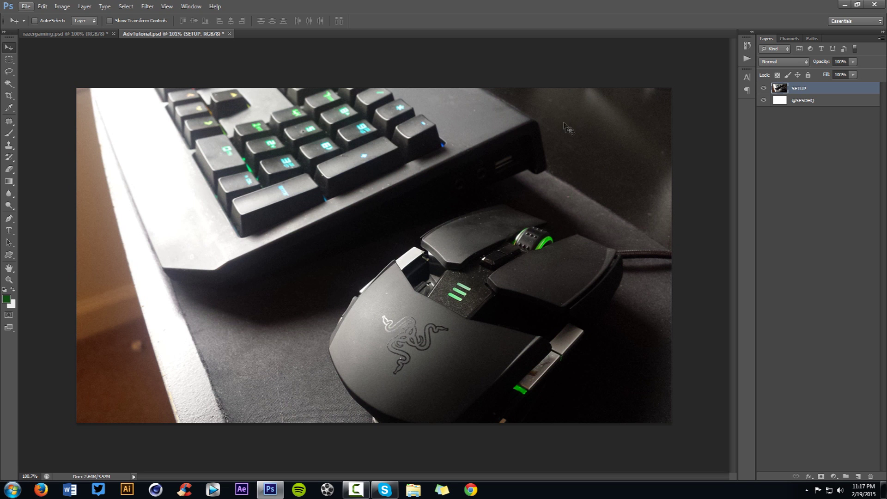
pyautogui.click(147, 6)
pyautogui.moveTo(175, 191)
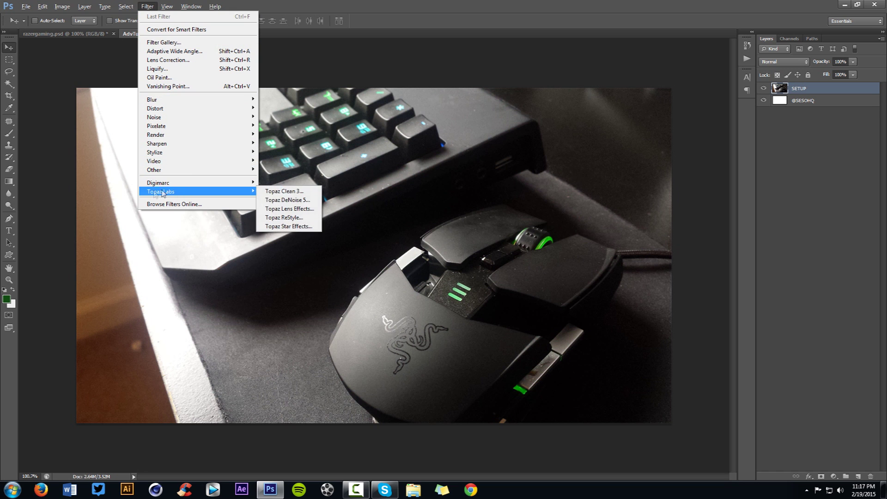
pyautogui.click(286, 201)
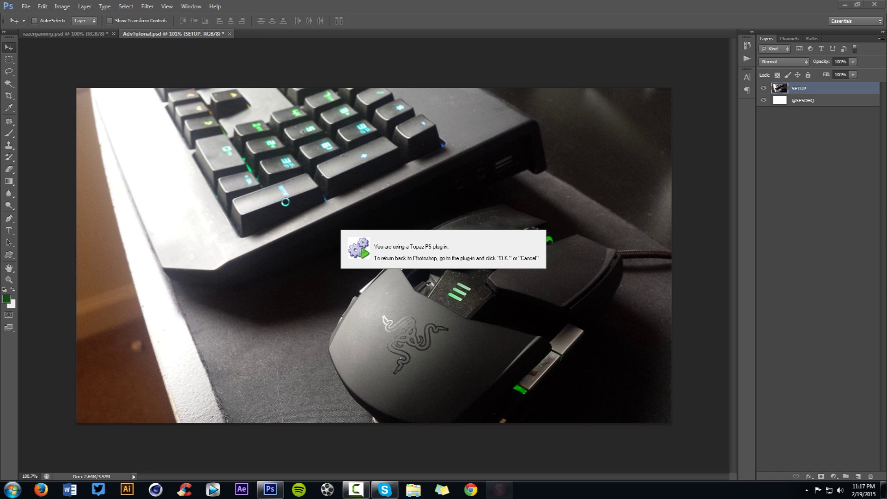
pyautogui.moveTo(481, 207); pyautogui.dragTo(440, 248)
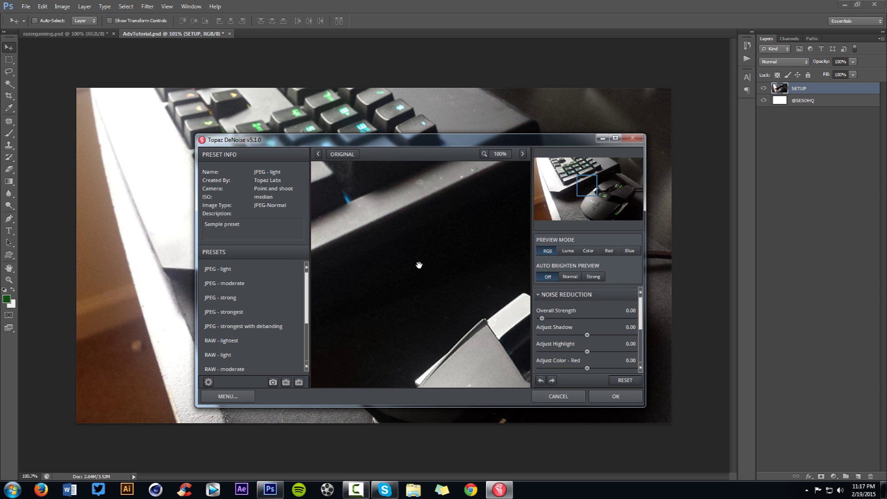
# - Set the Topaz DeNoise overall strength to about 0.06 and apply the filter to the photo
pyautogui.moveTo(542, 319); pyautogui.dragTo(547, 319)
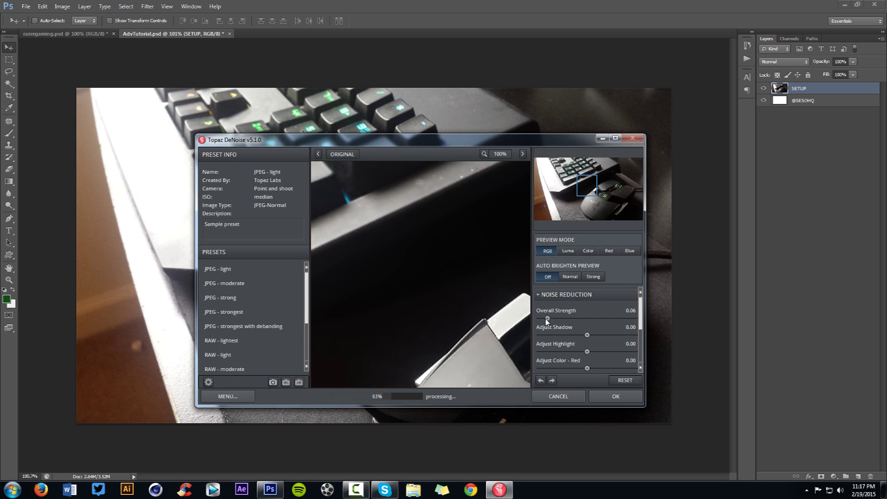
pyautogui.moveTo(466, 365); pyautogui.dragTo(496, 350)
pyautogui.click(497, 349)
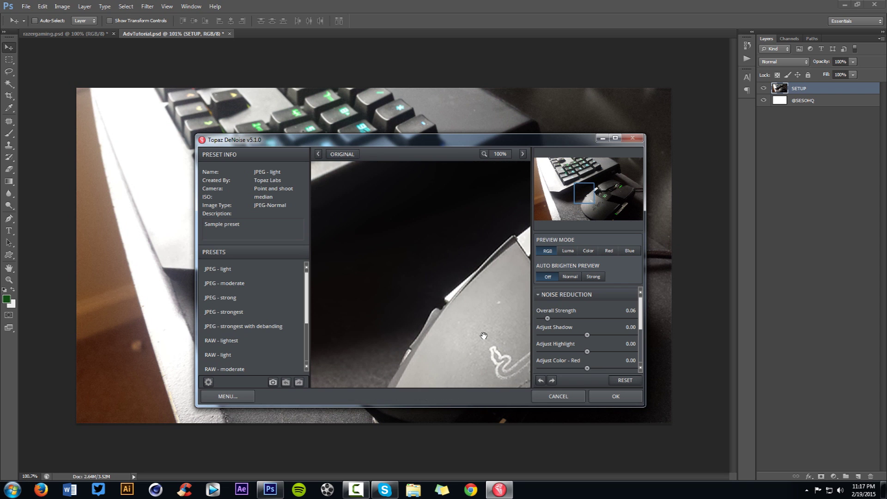
pyautogui.moveTo(547, 319); pyautogui.dragTo(546, 318)
pyautogui.click(612, 391)
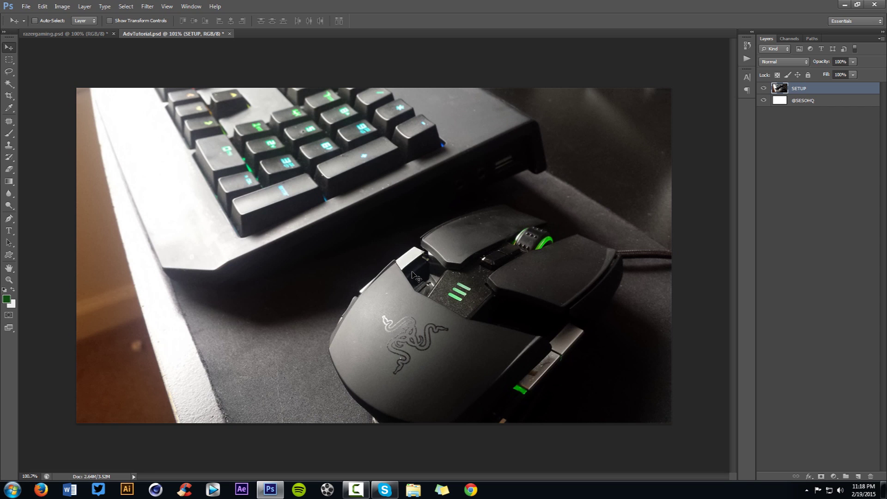
# - Add a Hue/Saturation adjustment layer above SETUP and set its saturation to -100
pyautogui.click(834, 476)
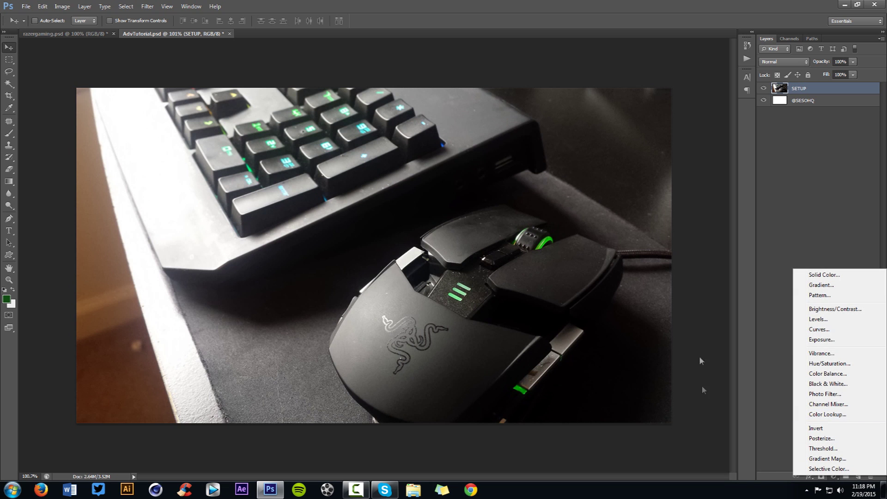
pyautogui.click(829, 365)
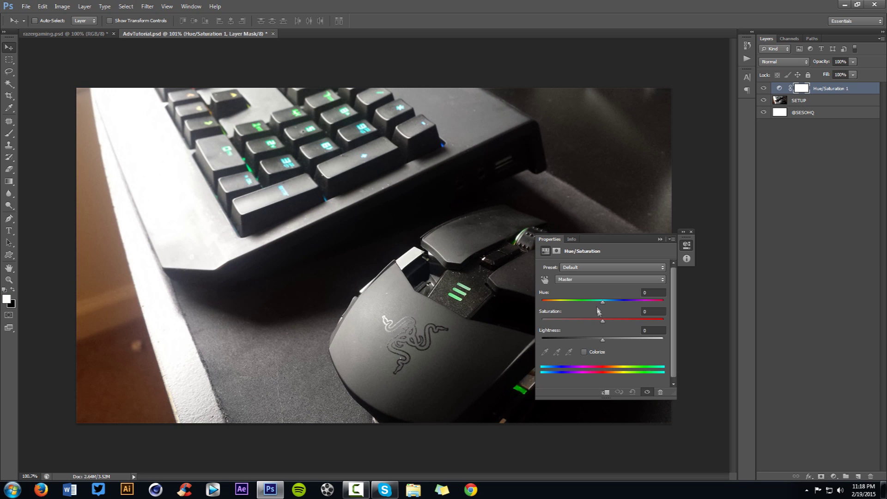
pyautogui.moveTo(603, 321); pyautogui.dragTo(190, 306)
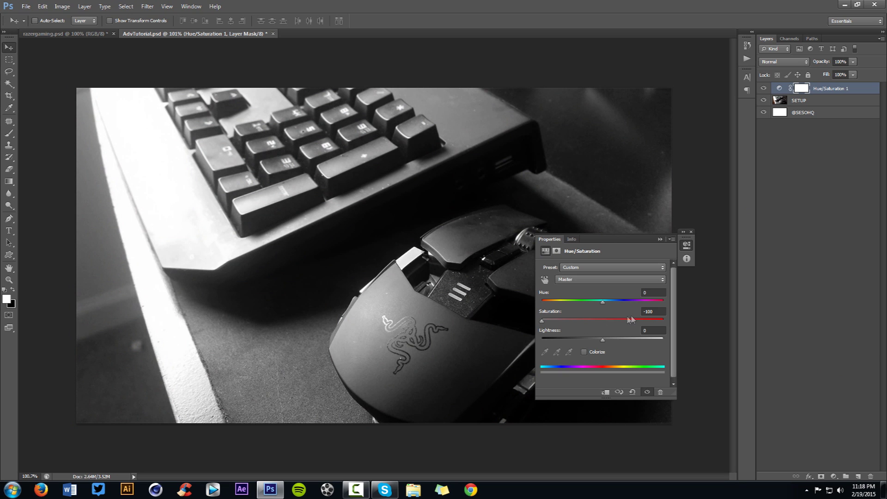
pyautogui.click(692, 231)
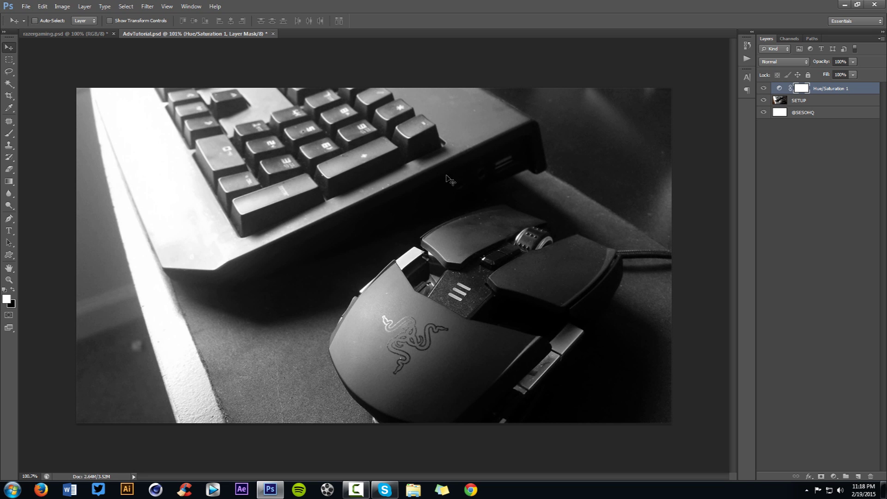
# - Check the finished ad in razergaming.psd for reference and return to AdvTutorial.psd
pyautogui.click(64, 34)
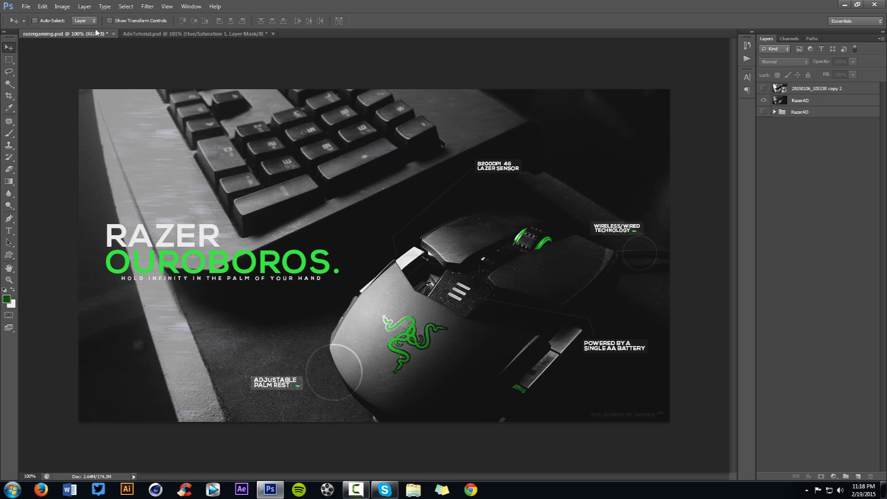
pyautogui.click(142, 34)
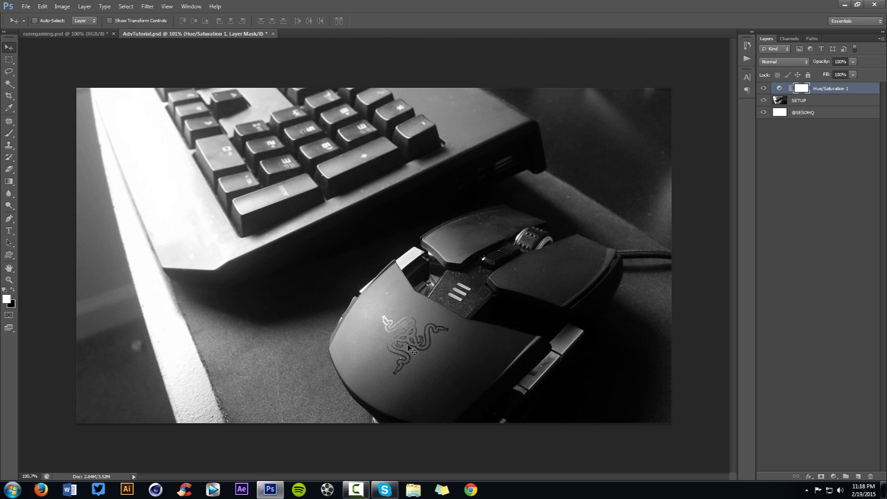
# - Start a Pen tool path at the mouse's base on the photo's lower edge and curve it up to the mouse's left corner
pyautogui.press('p')
pyautogui.scroll(3, 409, 352)
pyautogui.scroll(-4, 409, 353)
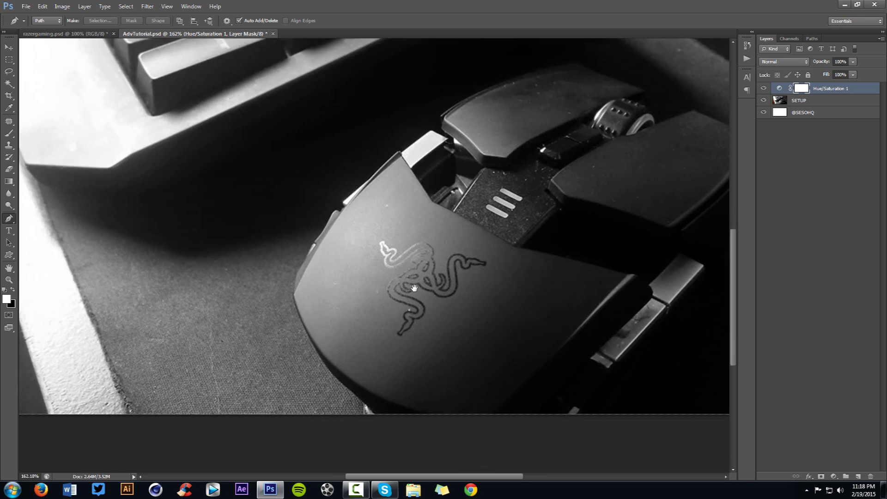
pyautogui.scroll(5, 359, 353)
pyautogui.click(431, 251)
pyautogui.scroll(-2, 428, 248)
pyautogui.moveTo(407, 347); pyautogui.dragTo(436, 498)
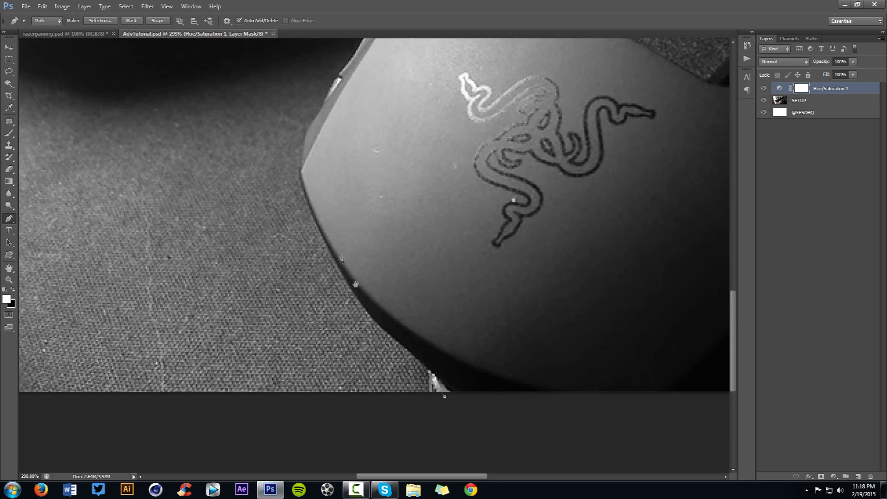
pyautogui.moveTo(300, 176); pyautogui.dragTo(309, 224)
pyautogui.moveTo(300, 243); pyautogui.dragTo(345, 325)
pyautogui.moveTo(386, 227); pyautogui.dragTo(359, 327)
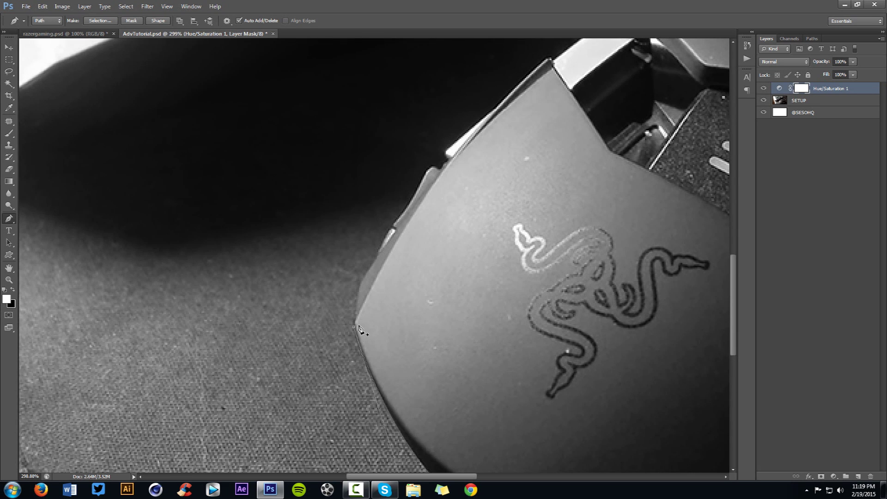
# - Undo the extra anchor edits at the mouse's left corner and remove that anchor's outgoing curve handle
pyautogui.press('alt')
pyautogui.moveTo(354, 327); pyautogui.dragTo(368, 299)
pyautogui.moveTo(421, 344); pyautogui.dragTo(407, 173)
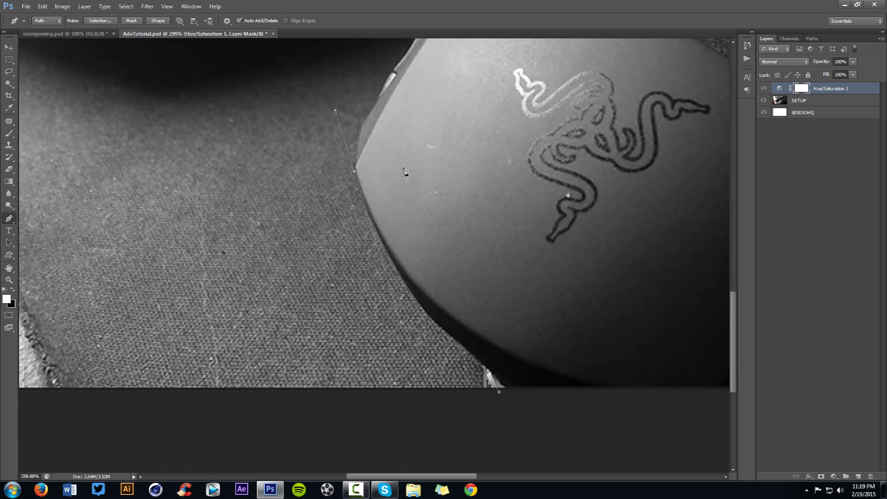
pyautogui.hotkey('ctrl', 'z')
pyautogui.hotkey('ctrl', 'z')
pyautogui.keyDown('alt'); pyautogui.click(354, 171); pyautogui.keyUp('alt')
# - Continue the path with anchors up the mouse's left side, around the side buttons, to the tip of the palm panel
pyautogui.scroll(3, 376, 231)
pyautogui.click(371, 248)
pyautogui.click(380, 223)
pyautogui.click(386, 218)
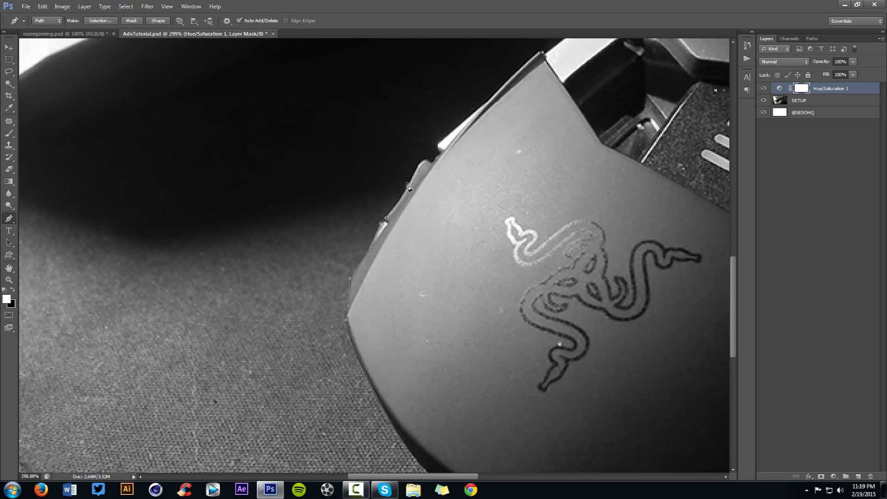
pyautogui.click(418, 162)
pyautogui.click(431, 162)
pyautogui.click(438, 146)
pyautogui.click(539, 56)
pyautogui.click(491, 98)
pyautogui.moveTo(550, 65); pyautogui.dragTo(482, 227)
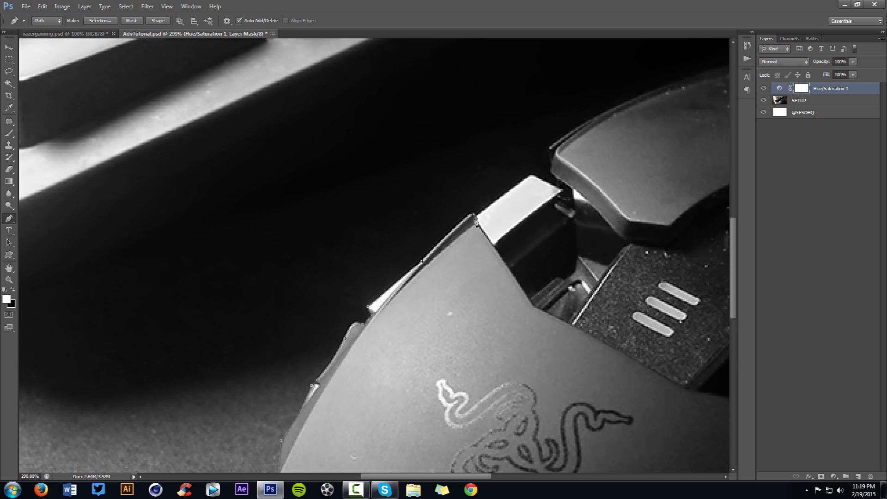
# - Trace the path around the bright silver piece and curve it along the outer edge of the left mouse button
pyautogui.click(470, 215)
pyautogui.click(530, 175)
pyautogui.click(556, 182)
pyautogui.click(548, 150)
pyautogui.moveTo(600, 127); pyautogui.dragTo(549, 189)
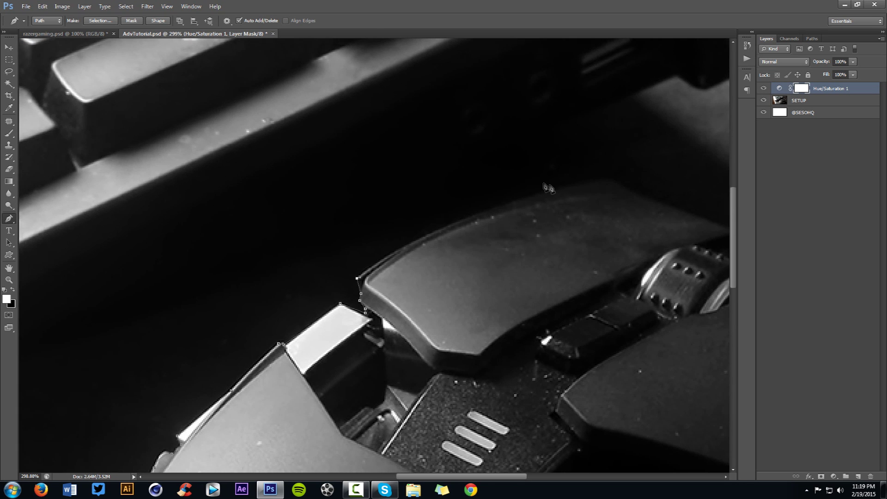
pyautogui.moveTo(608, 179); pyautogui.dragTo(706, 177)
pyautogui.moveTo(511, 182); pyautogui.dragTo(444, 202)
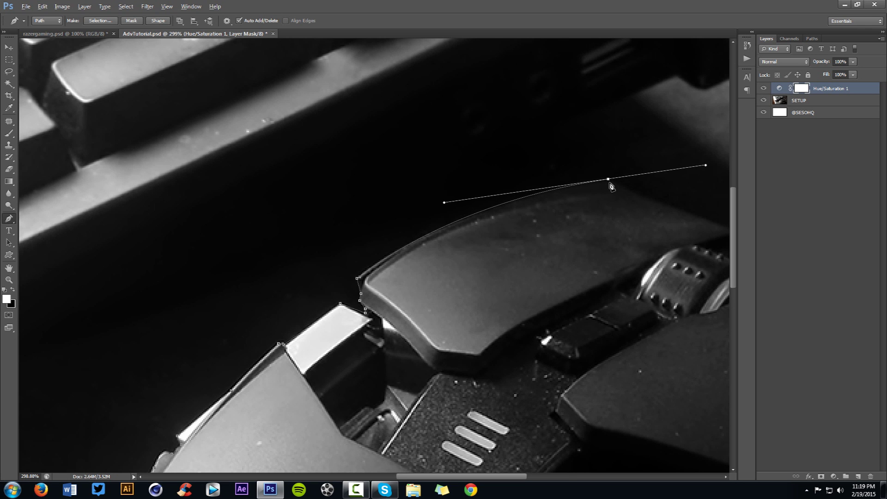
# - Extend the path past the scroll wheel and along the front edge of the right mouse button to the cable
pyautogui.moveTo(670, 188); pyautogui.dragTo(426, 152)
pyautogui.click(494, 201)
pyautogui.click(494, 220)
pyautogui.click(492, 221)
pyautogui.moveTo(517, 254)
pyautogui.mouseDown()
pyautogui.moveTo(519, 265)
pyautogui.moveTo(524, 249)
pyautogui.mouseUp()
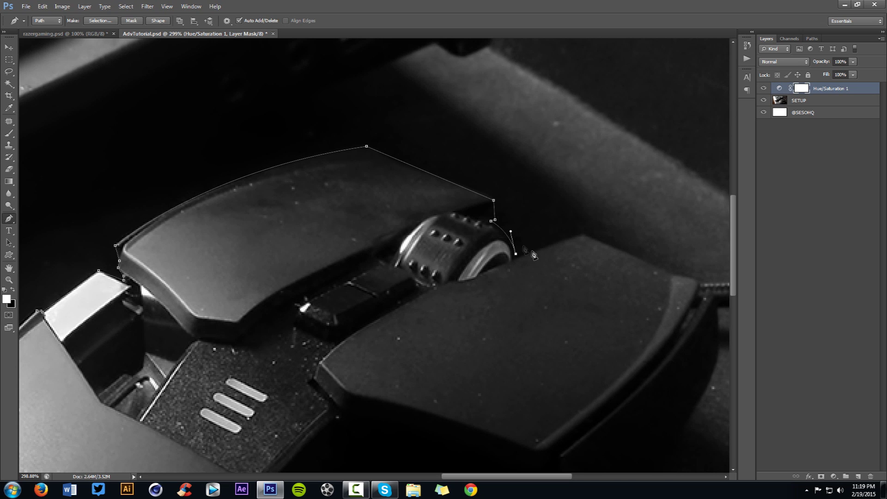
pyautogui.click(579, 236)
pyautogui.moveTo(707, 305); pyautogui.dragTo(624, 169)
pyautogui.scroll(-4, 624, 169)
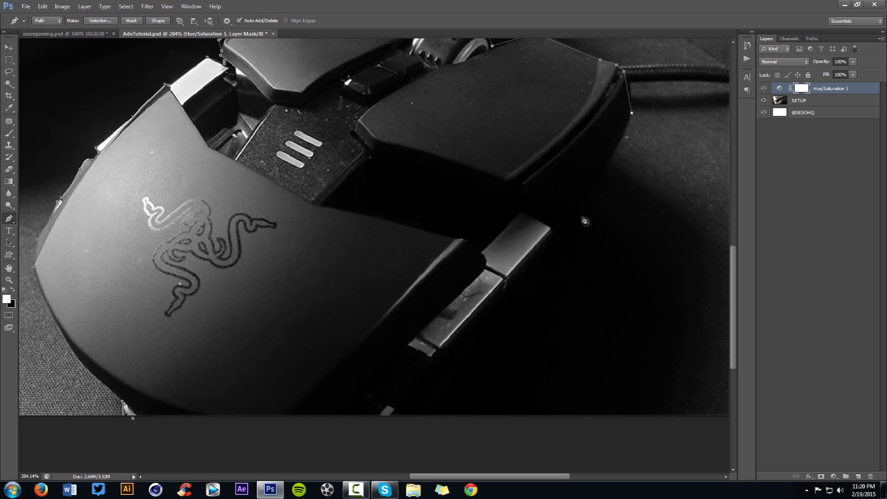
# - Run the path down the mouse's right side and along below the photo, closing it at the starting anchor
pyautogui.click(567, 225)
pyautogui.click(452, 372)
pyautogui.click(418, 423)
pyautogui.scroll(-1, 384, 418)
pyautogui.click(155, 418)
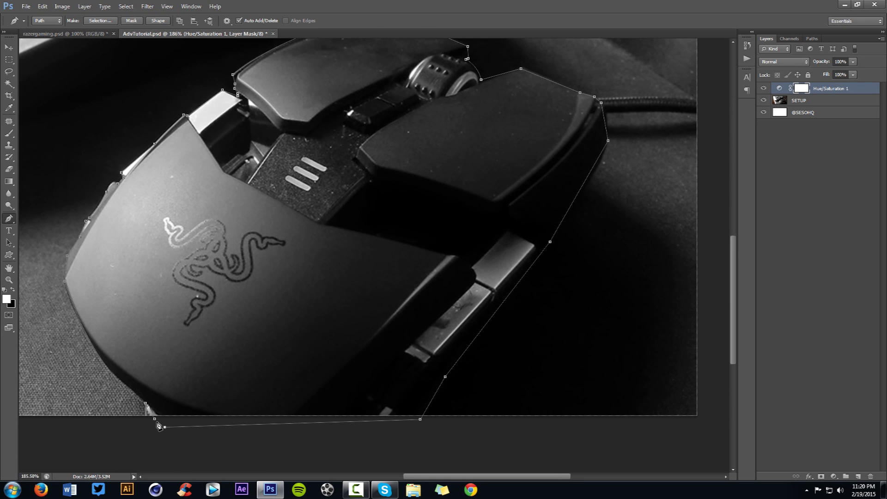
# - Convert the closed path around the mouse into a selection
pyautogui.scroll(-5, 370, 357)
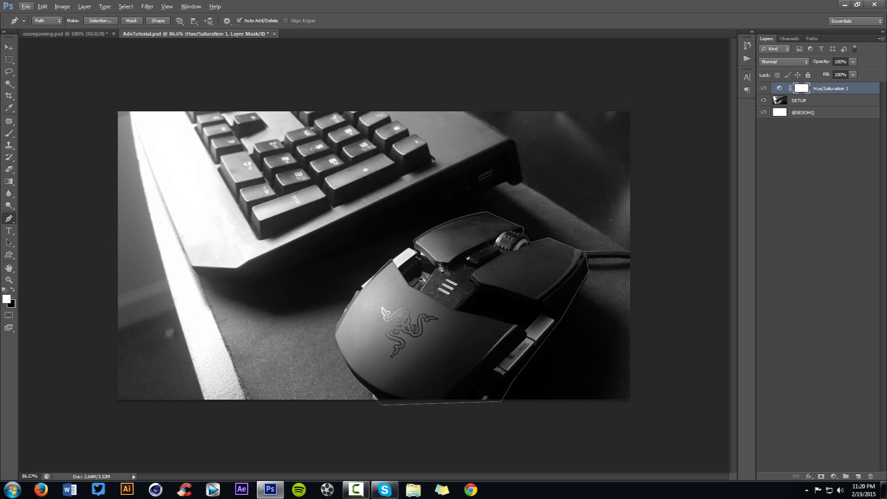
pyautogui.scroll(1, 440, 260)
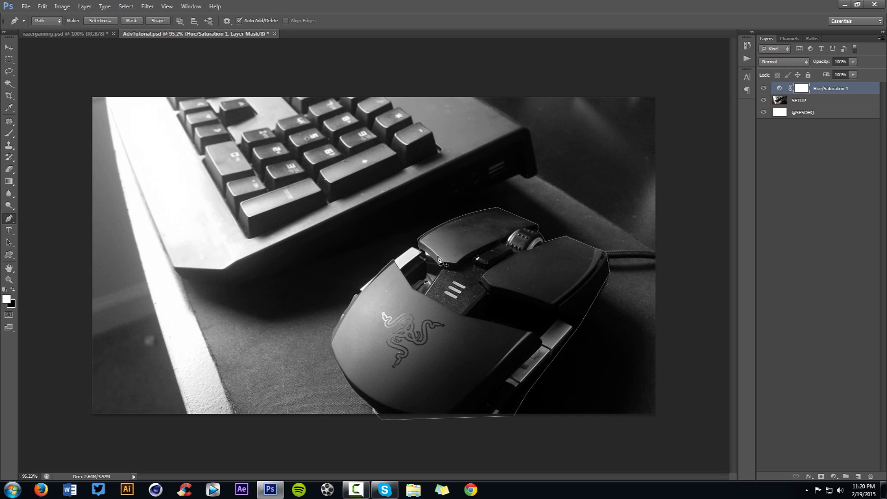
pyautogui.rightClick(408, 200)
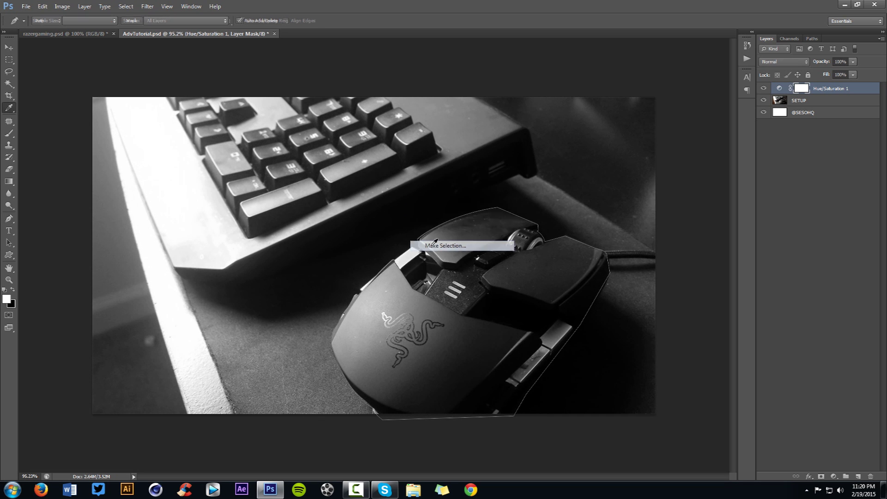
pyautogui.click(430, 249)
pyautogui.click(492, 146)
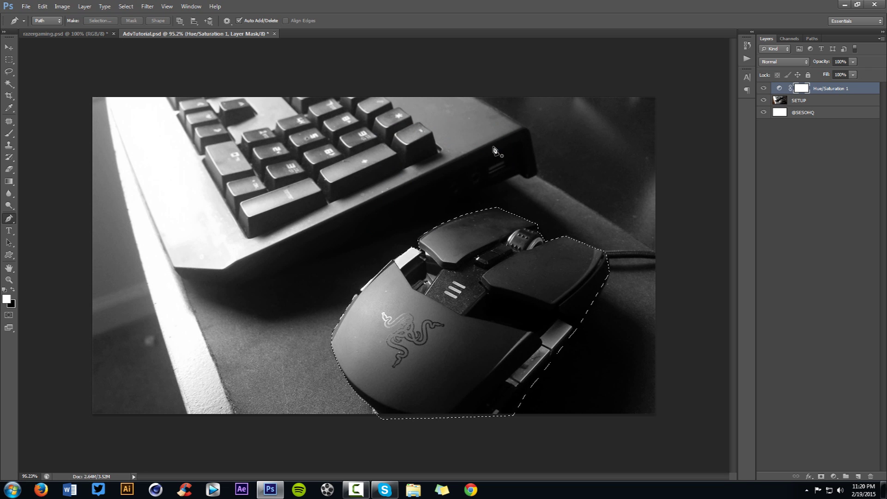
# - Invert the selection to cover everything outside the mouse and add a new layer named black
pyautogui.press('m')
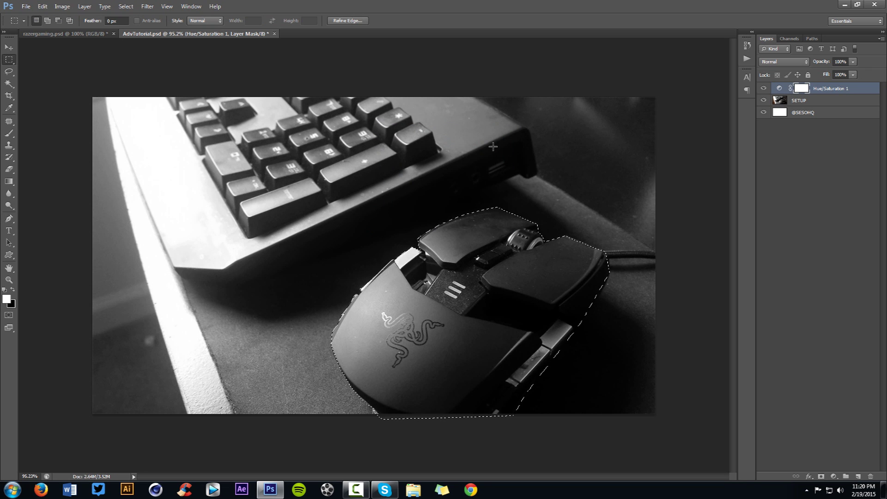
pyautogui.rightClick(493, 146)
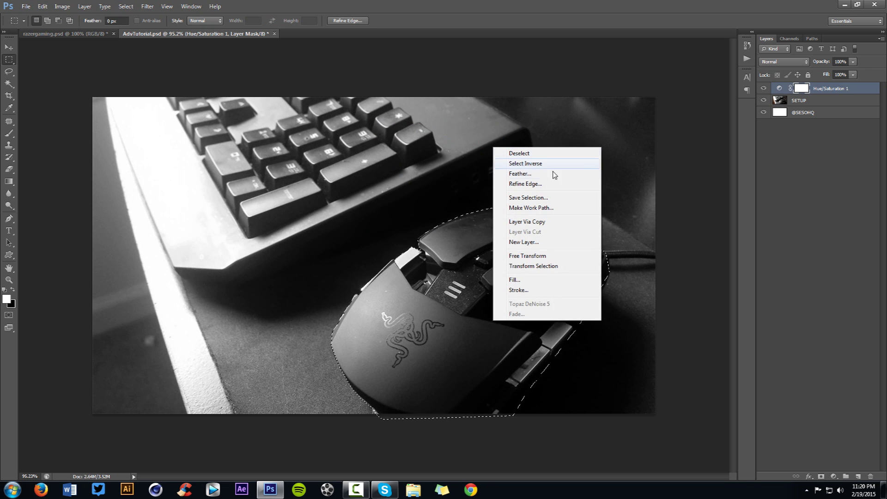
pyautogui.click(518, 162)
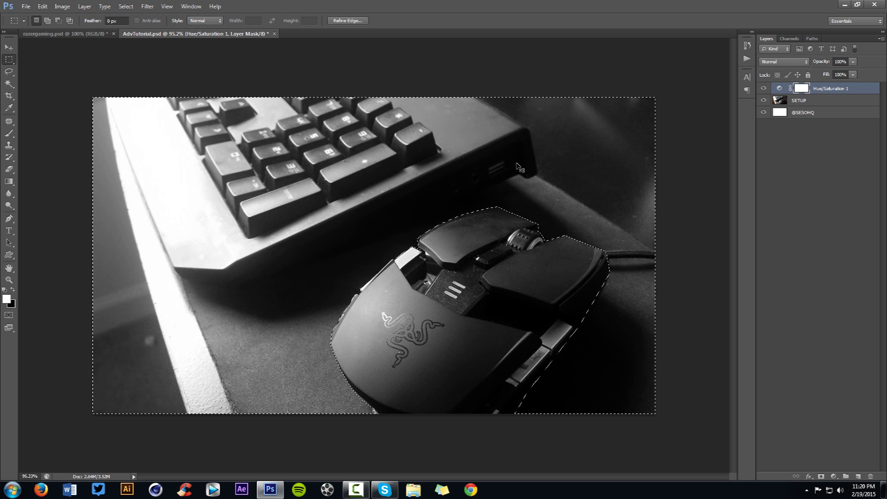
pyautogui.hotkey('ctrl', 'shift', 'n')
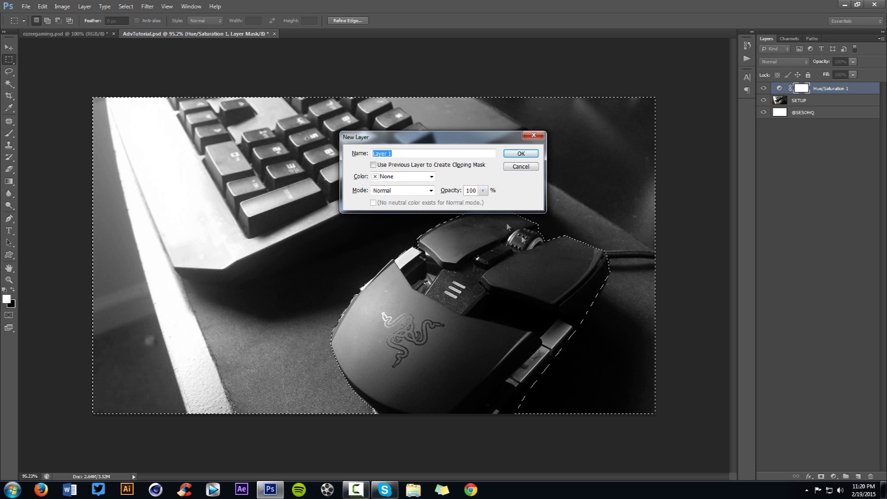
pyautogui.write('black')
pyautogui.click(517, 155)
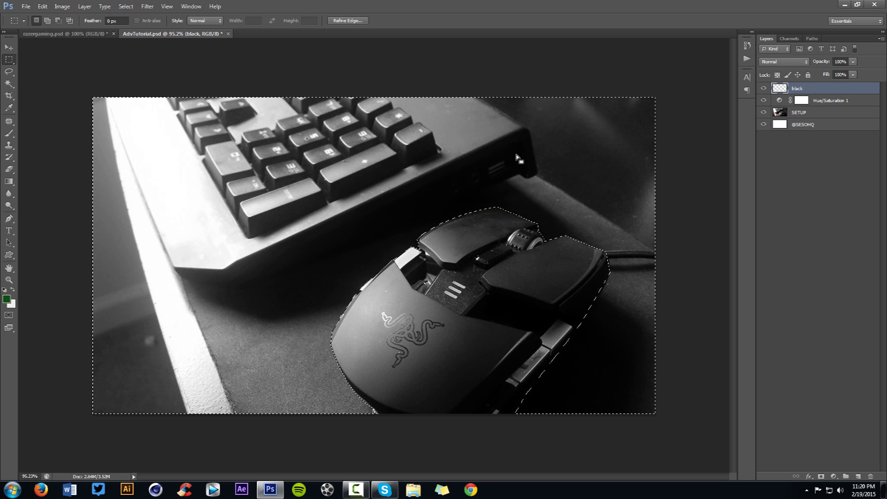
# - Set the foreground colour to near-black and fill the selected area around the mouse on the black layer
pyautogui.click(7, 299)
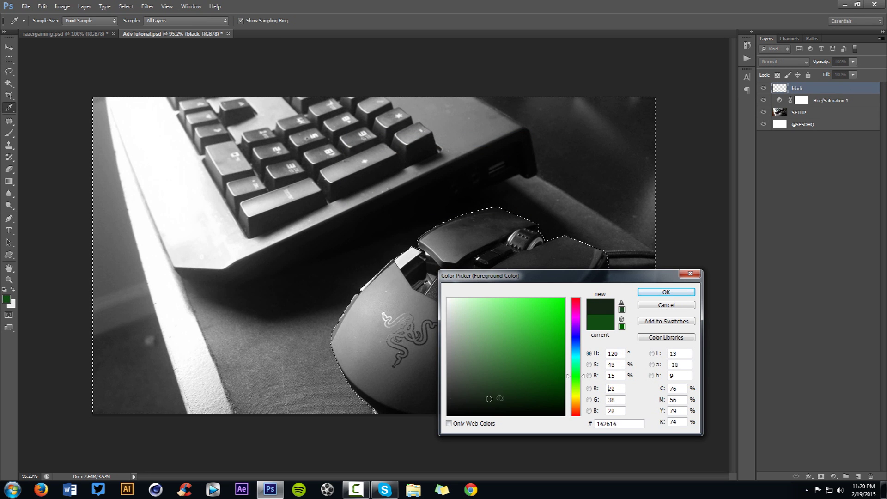
pyautogui.click(656, 292)
pyautogui.press('m')
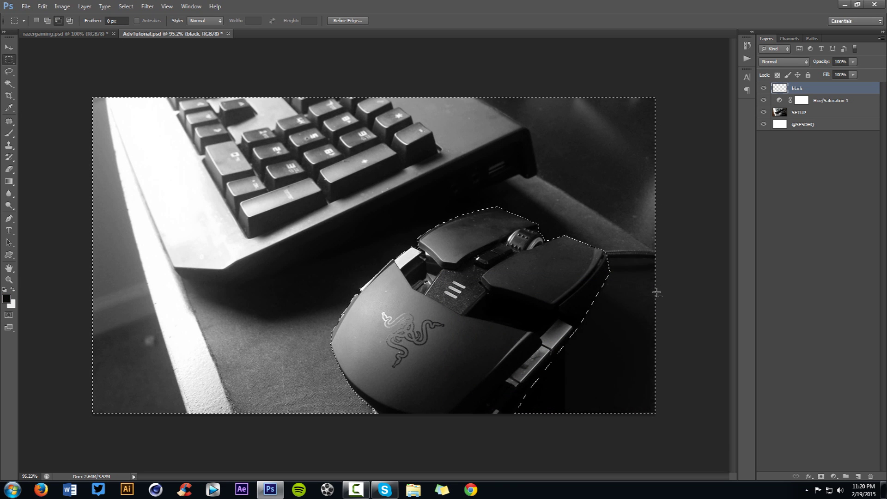
pyautogui.hotkey('alt', 'BackSpace')
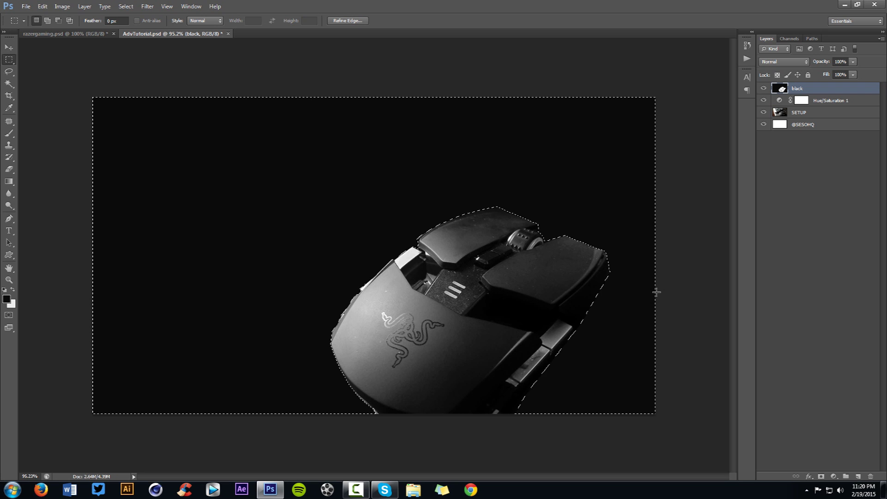
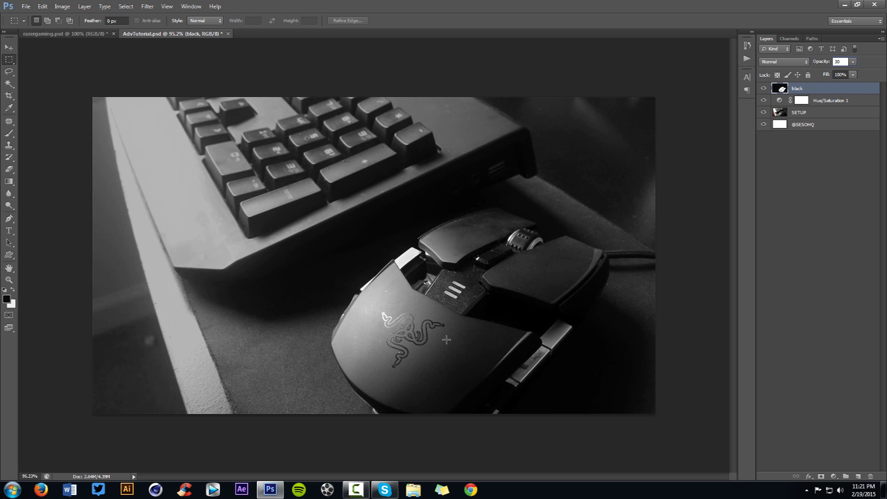
# - Set the black layer's blend mode to Overlay with 53% opacity, and compare the photo with and without it
pyautogui.click(769, 62)
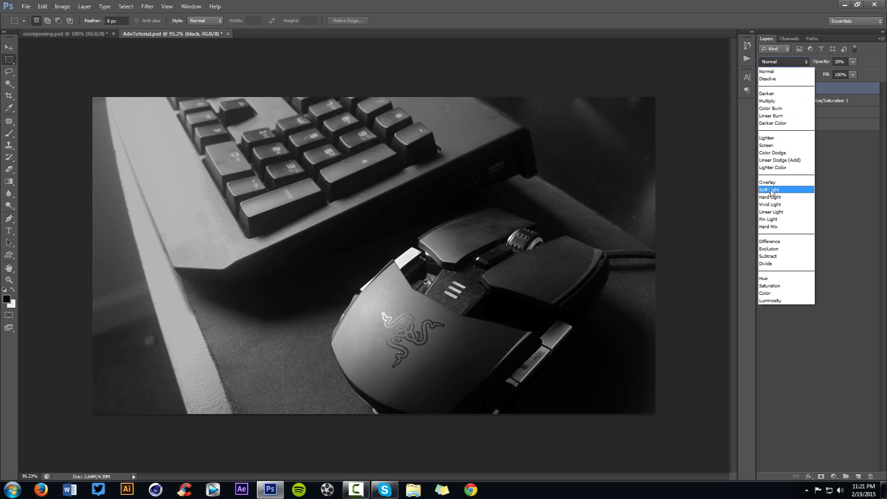
pyautogui.click(776, 184)
pyautogui.click(852, 61)
pyautogui.moveTo(855, 70); pyautogui.dragTo(861, 73)
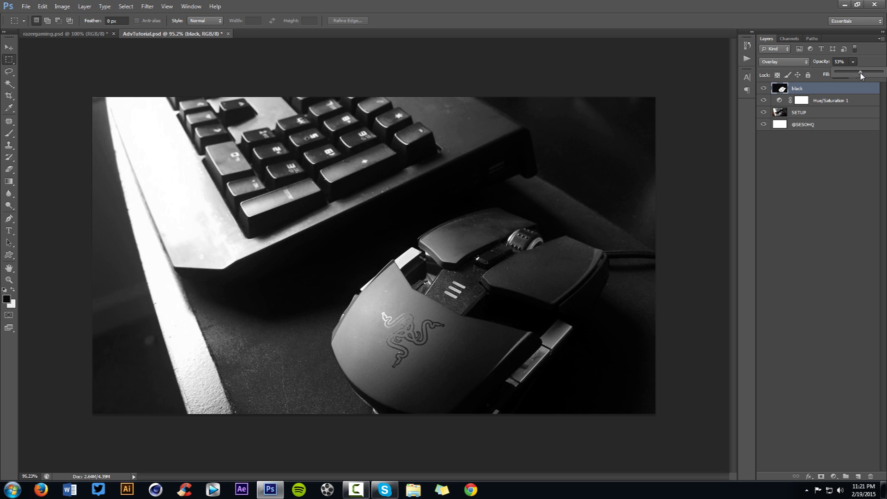
pyautogui.click(764, 88)
pyautogui.click(763, 89)
pyautogui.click(763, 88)
pyautogui.click(763, 89)
pyautogui.click(764, 88)
pyautogui.click(763, 89)
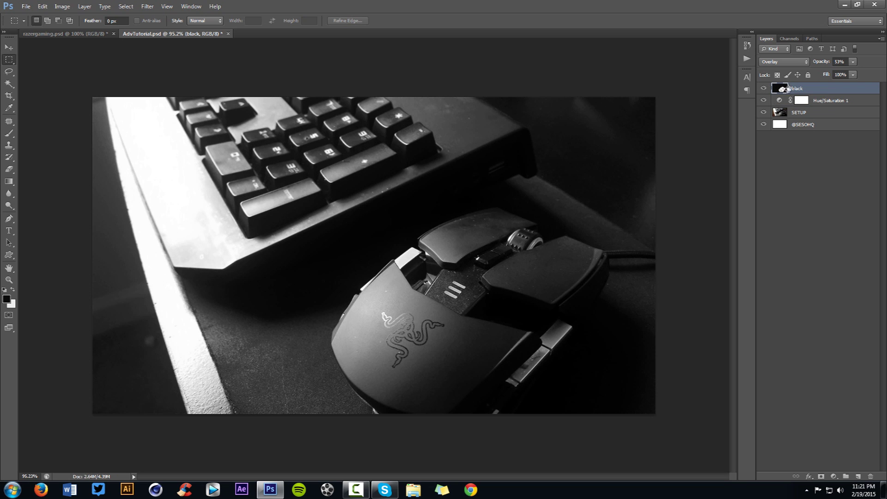
# - Load the black layer's outline as a selection and copy that area of the SETUP layer onto a new layer
pyautogui.keyDown('ctrl'); pyautogui.click(783, 88); pyautogui.keyUp('ctrl')
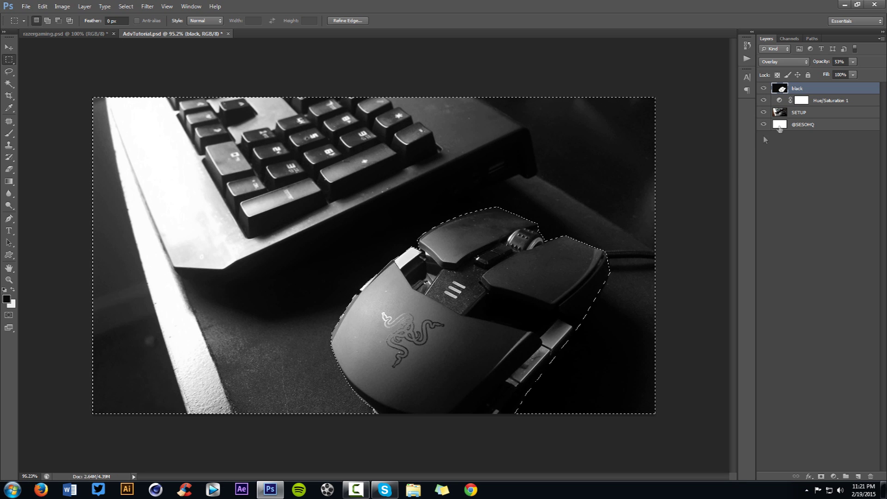
pyautogui.click(800, 115)
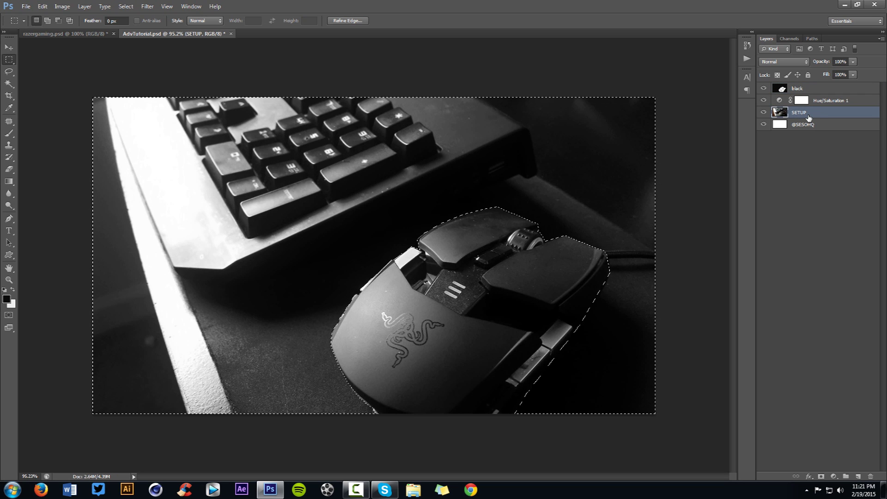
pyautogui.hotkey('ctrl', 'j')
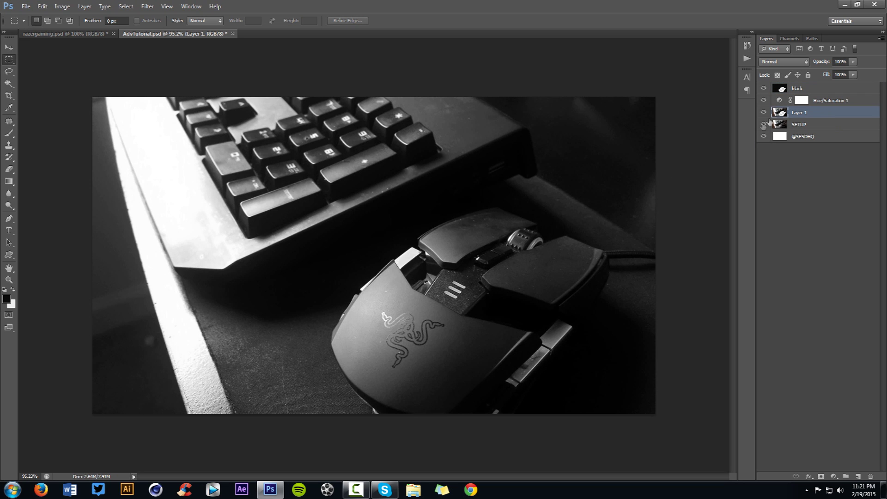
pyautogui.click(765, 113)
pyautogui.click(765, 113)
# - Apply a light Gaussian Blur to the copied background layer and reduce its opacity to about 54%
pyautogui.click(127, 6)
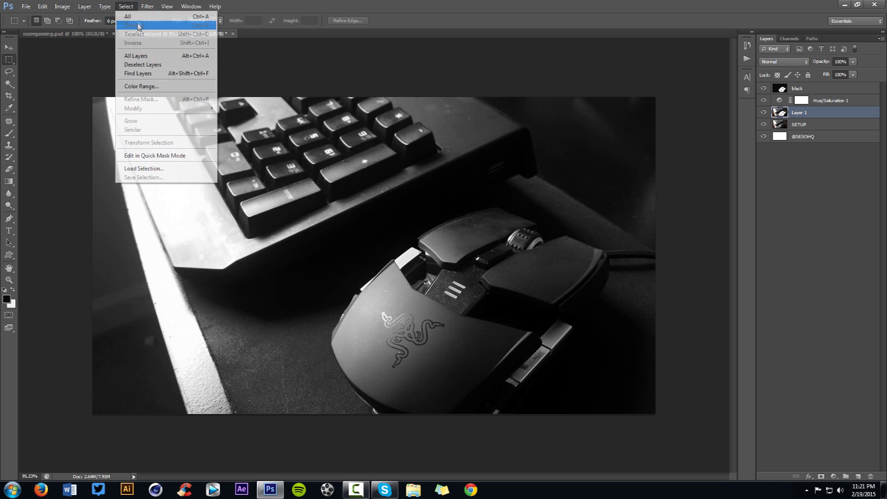
pyautogui.moveTo(147, 6)
pyautogui.moveTo(167, 104)
pyautogui.click(286, 167)
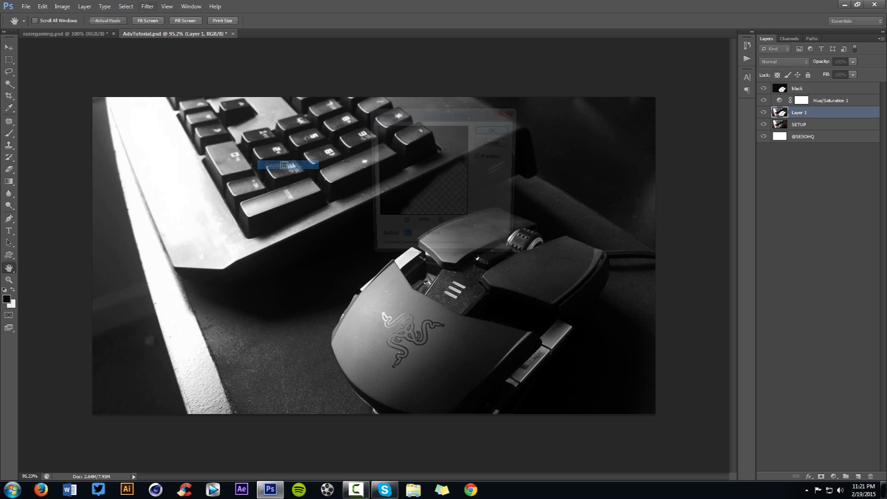
pyautogui.moveTo(434, 119); pyautogui.dragTo(573, 111)
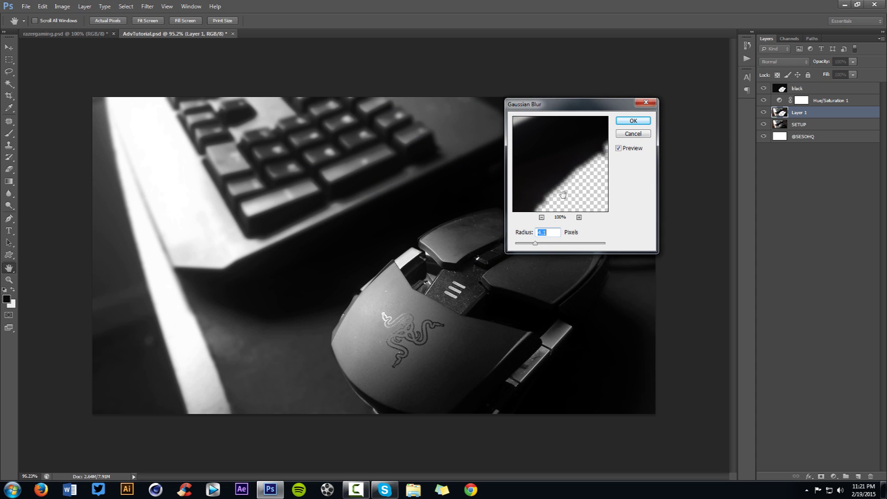
pyautogui.moveTo(535, 246); pyautogui.dragTo(523, 247)
pyautogui.click(645, 121)
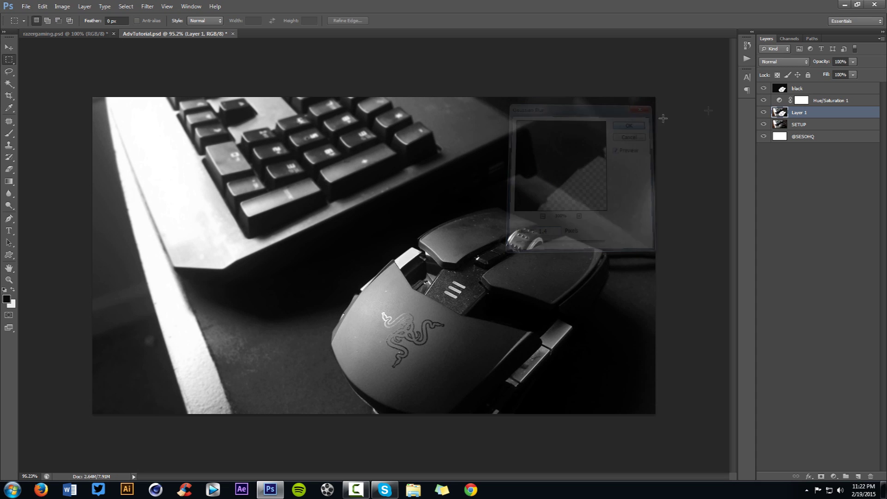
pyautogui.click(854, 73)
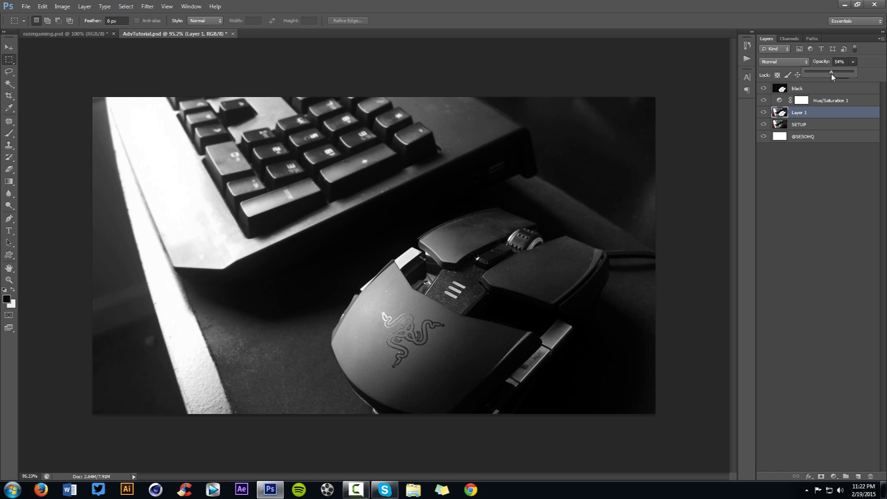
pyautogui.moveTo(832, 74); pyautogui.dragTo(831, 80)
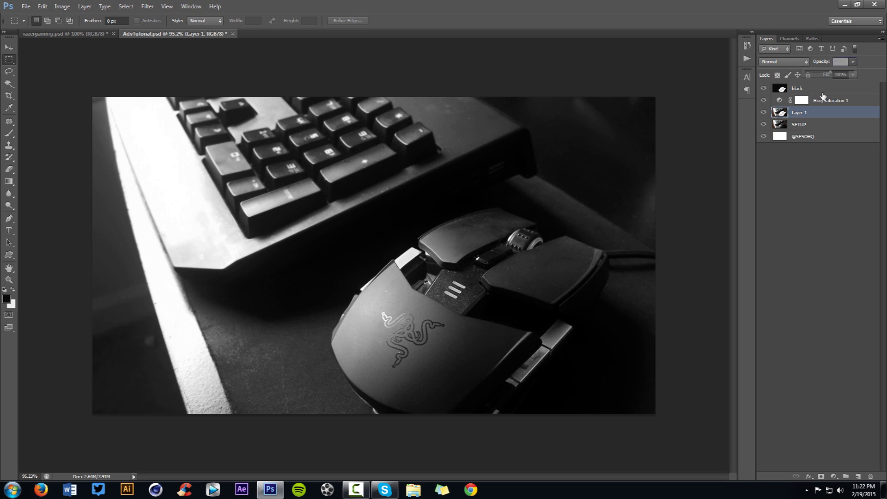
# - Add a Curves adjustment layer above the black layer and shape a gentle S-curve with darker shadows and brighter highlights
pyautogui.click(824, 90)
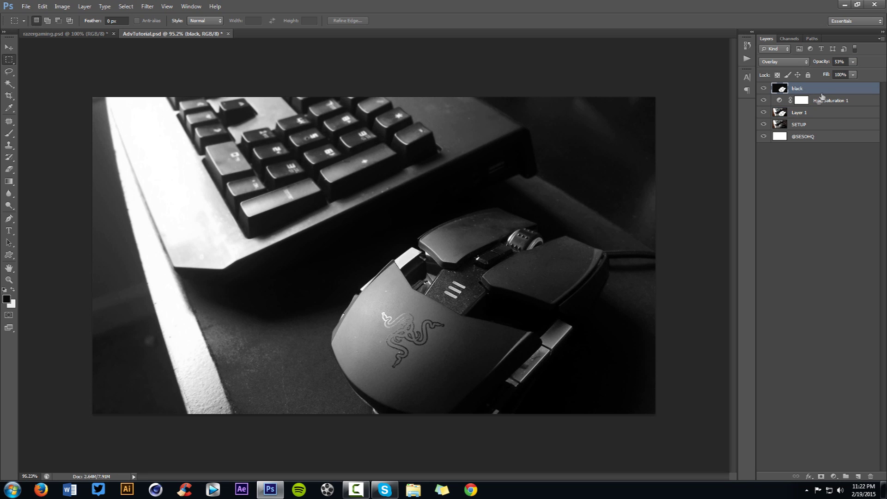
pyautogui.click(833, 476)
pyautogui.click(808, 331)
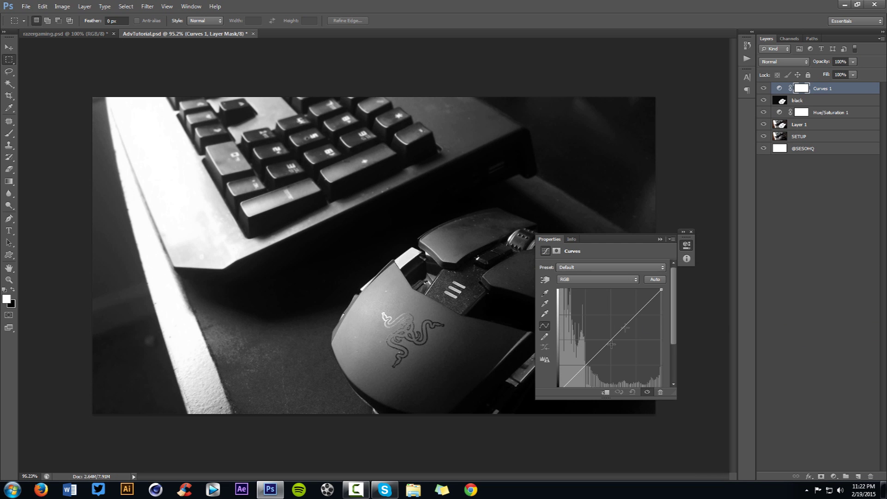
pyautogui.moveTo(587, 368); pyautogui.dragTo(587, 370)
pyautogui.moveTo(625, 329); pyautogui.dragTo(633, 312)
pyautogui.moveTo(629, 242); pyautogui.dragTo(714, 225)
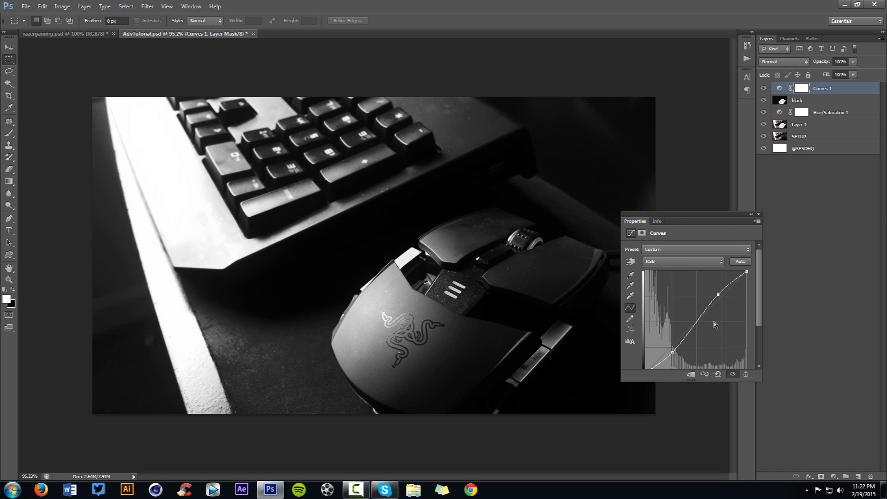
# - Fine-tune the shadow and highlight points of the S-curve for stronger contrast, and compare the photo with and without the adjustment
pyautogui.moveTo(722, 299)
pyautogui.mouseDown()
pyautogui.moveTo(693, 272)
pyautogui.moveTo(738, 297)
pyautogui.moveTo(741, 309)
pyautogui.moveTo(732, 291)
pyautogui.moveTo(719, 291)
pyautogui.mouseUp()
pyautogui.moveTo(673, 352); pyautogui.dragTo(701, 352)
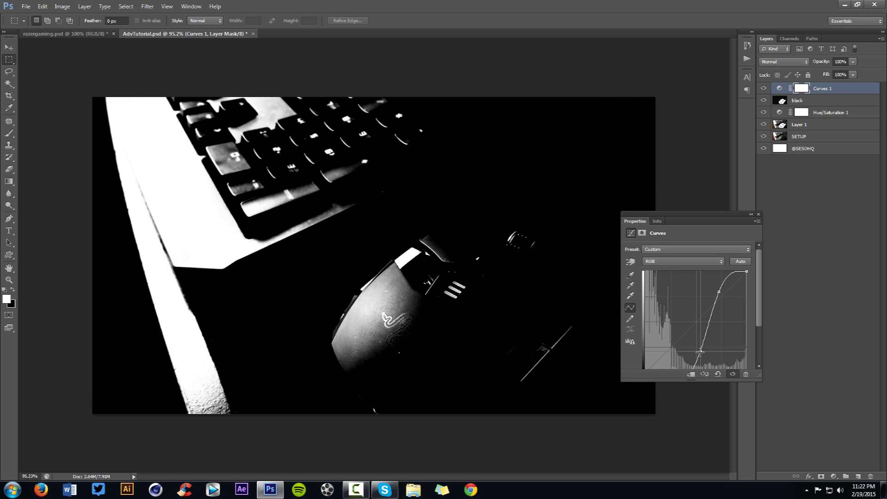
pyautogui.moveTo(700, 352); pyautogui.dragTo(676, 354)
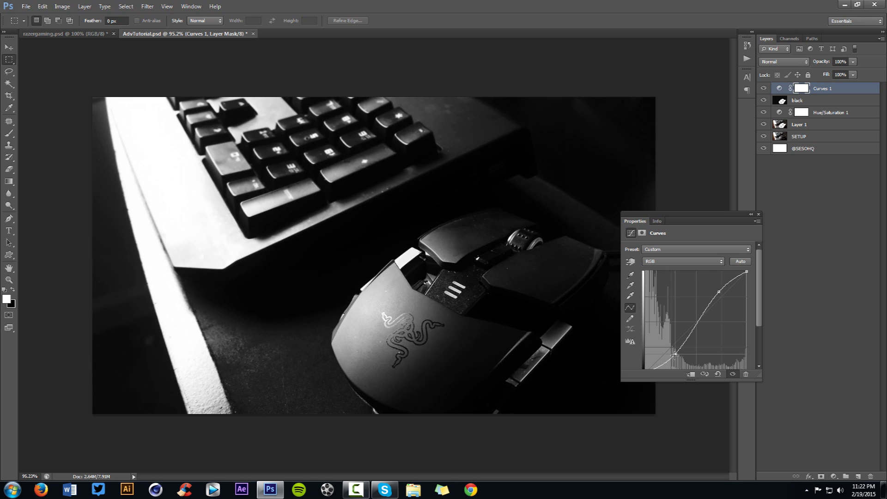
pyautogui.moveTo(719, 291); pyautogui.dragTo(721, 290)
pyautogui.moveTo(675, 354); pyautogui.dragTo(669, 355)
pyautogui.moveTo(722, 290); pyautogui.dragTo(723, 288)
pyautogui.click(758, 214)
pyautogui.click(763, 89)
pyautogui.click(763, 89)
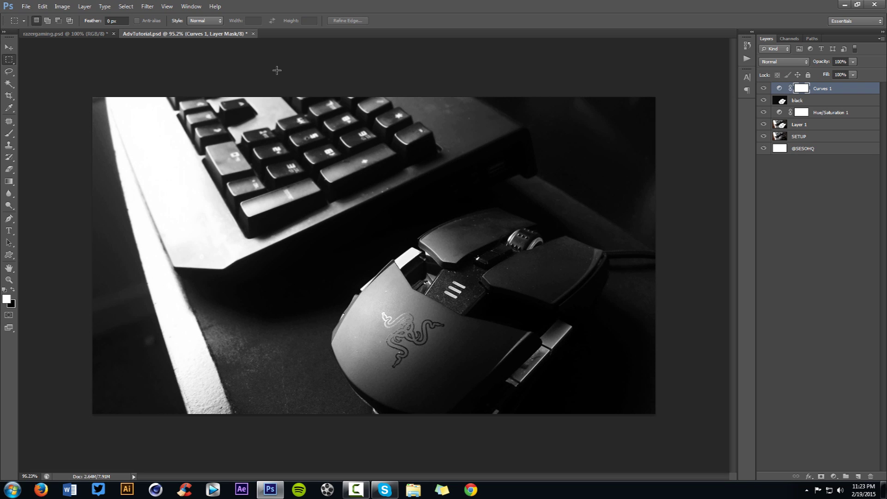
# - View the finished ad in razergaming.psd for reference and add a new layer above the curves adjustment in AdvTutorial.psd
pyautogui.click(98, 33)
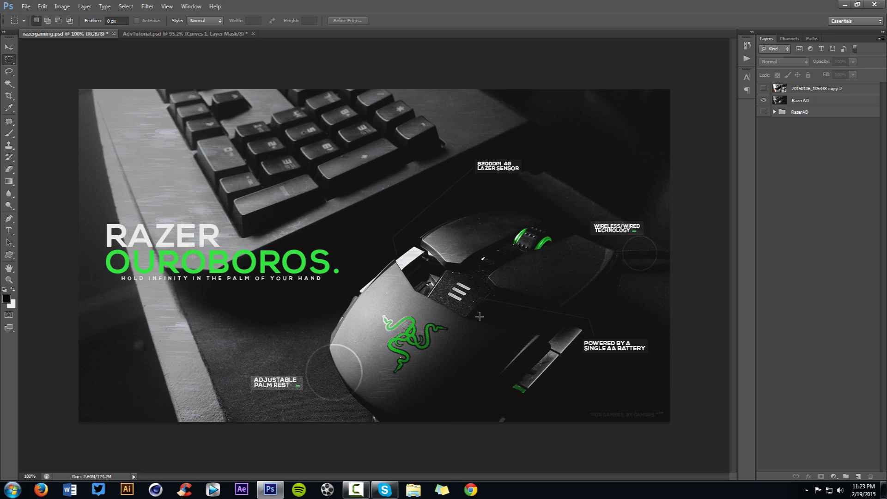
pyautogui.click(190, 34)
pyautogui.click(858, 476)
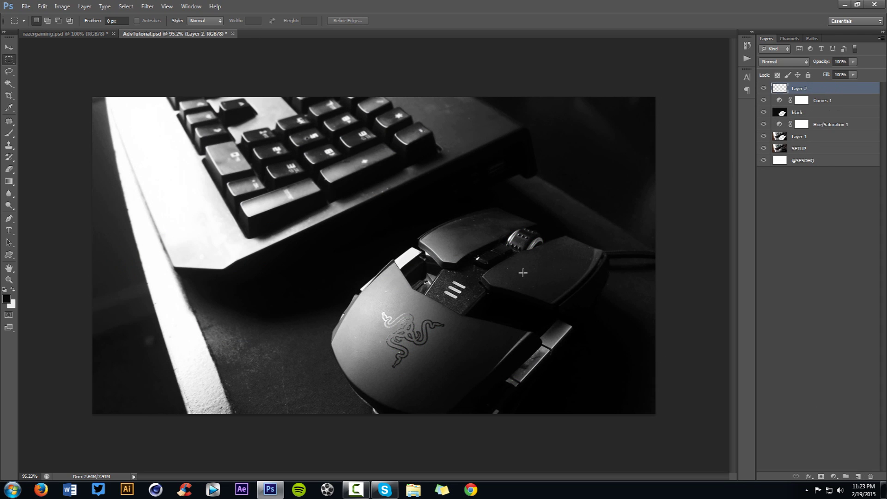
# - Paint both bright rims of the mouse's scroll wheel bright green on the new layer with an 11 px brush
pyautogui.press('b')
pyautogui.press('x')
pyautogui.moveTo(534, 228); pyautogui.dragTo(52, 285)
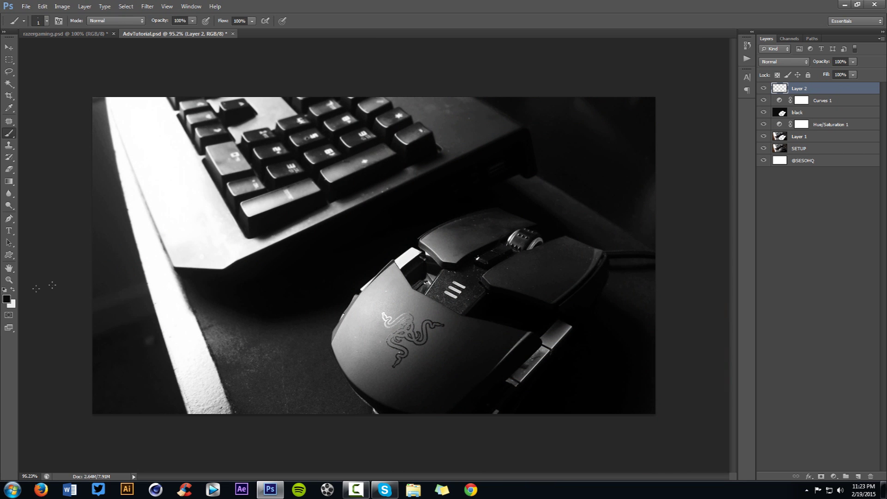
pyautogui.click(10, 299)
pyautogui.moveTo(497, 332); pyautogui.dragTo(541, 319)
pyautogui.click(656, 293)
pyautogui.moveTo(525, 241); pyautogui.dragTo(531, 243)
pyautogui.scroll(5, 540, 251)
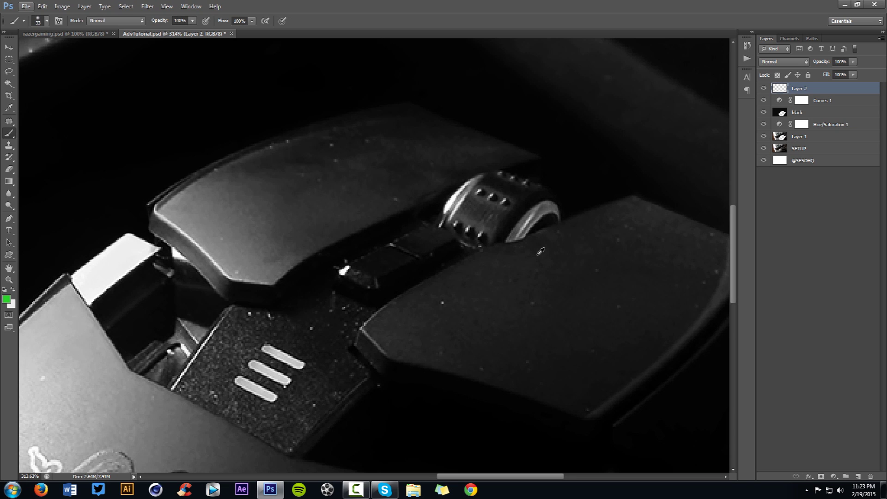
pyautogui.moveTo(535, 223); pyautogui.dragTo(525, 223)
pyautogui.moveTo(524, 223)
pyautogui.mouseDown()
pyautogui.moveTo(546, 210)
pyautogui.moveTo(560, 213)
pyautogui.moveTo(540, 213)
pyautogui.moveTo(509, 233)
pyautogui.mouseUp()
pyautogui.moveTo(458, 208)
pyautogui.mouseDown()
pyautogui.moveTo(444, 221)
pyautogui.moveTo(451, 199)
pyautogui.moveTo(481, 178)
pyautogui.moveTo(440, 223)
pyautogui.mouseUp()
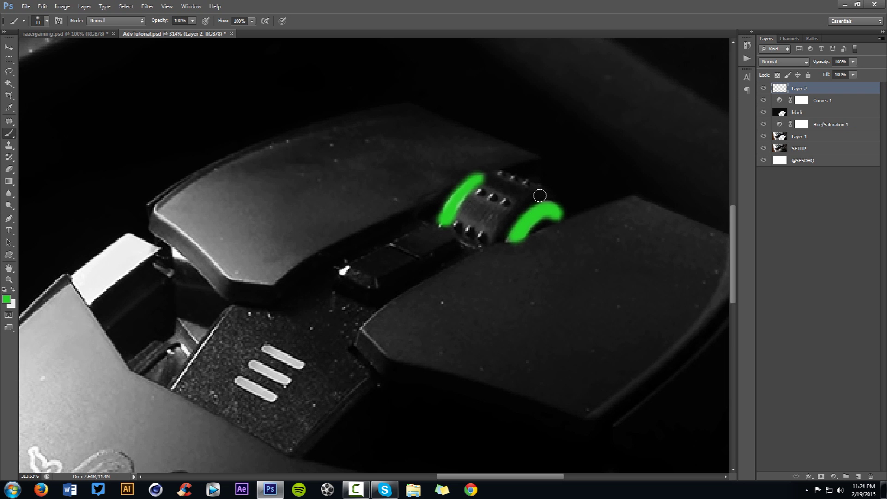
# - Set the green paint layer's blend mode to Overlay
pyautogui.scroll(-5, 540, 195)
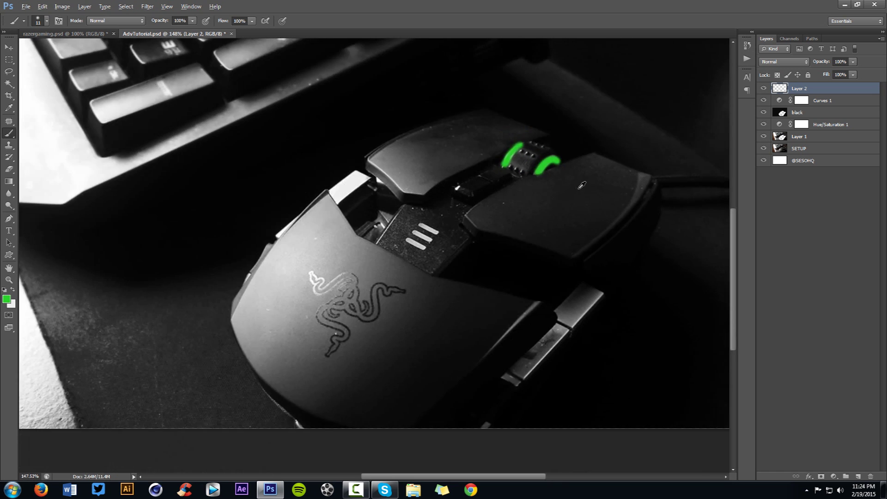
pyautogui.scroll(-1, 582, 185)
pyautogui.click(784, 62)
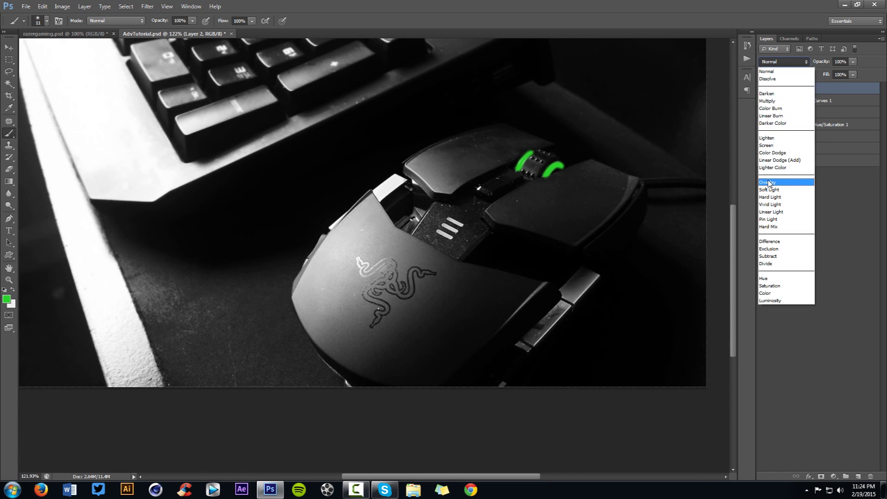
pyautogui.click(768, 187)
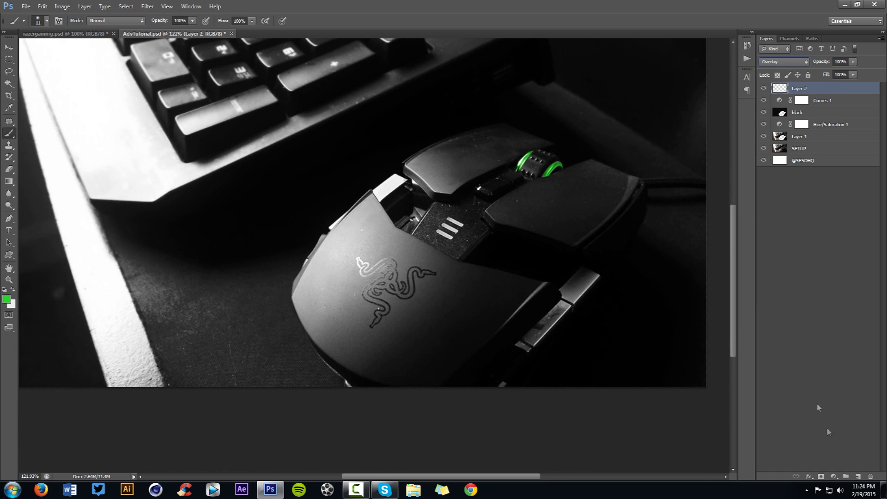
# - Add a new layer and paint the Razer snake logo on the mouse green with an 8 px brush
pyautogui.click(858, 476)
pyautogui.scroll(4, 406, 305)
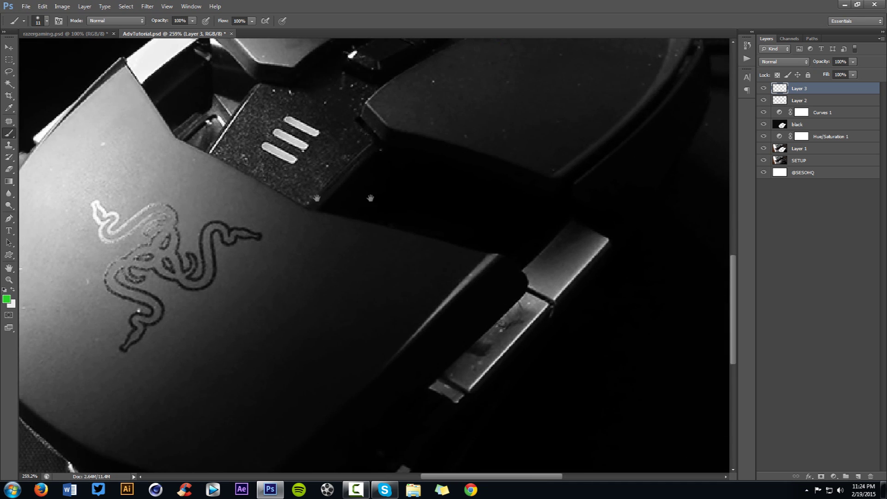
pyautogui.scroll(1, 372, 283)
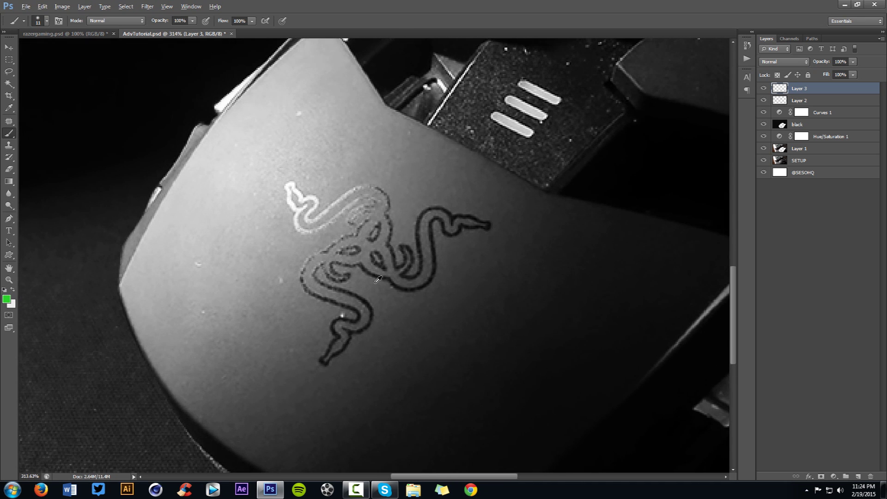
pyautogui.keyDown('alt'); pyautogui.rightClick(334, 349); pyautogui.keyUp('alt')
pyautogui.moveTo(324, 360)
pyautogui.mouseDown()
pyautogui.moveTo(339, 329)
pyautogui.moveTo(361, 326)
pyautogui.moveTo(366, 313)
pyautogui.moveTo(314, 288)
pyautogui.moveTo(310, 276)
pyautogui.moveTo(322, 260)
pyautogui.moveTo(344, 279)
pyautogui.moveTo(327, 257)
pyautogui.moveTo(364, 241)
pyautogui.moveTo(360, 259)
pyautogui.moveTo(340, 257)
pyautogui.mouseUp()
pyautogui.keyDown('alt'); pyautogui.rightClick(341, 300); pyautogui.keyUp('alt')
pyautogui.keyDown('alt'); pyautogui.rightClick(326, 261); pyautogui.keyUp('alt')
pyautogui.moveTo(363, 260)
pyautogui.mouseDown()
pyautogui.moveTo(388, 272)
pyautogui.moveTo(384, 247)
pyautogui.moveTo(363, 248)
pyautogui.moveTo(382, 240)
pyautogui.moveTo(385, 225)
pyautogui.moveTo(363, 232)
pyautogui.mouseUp()
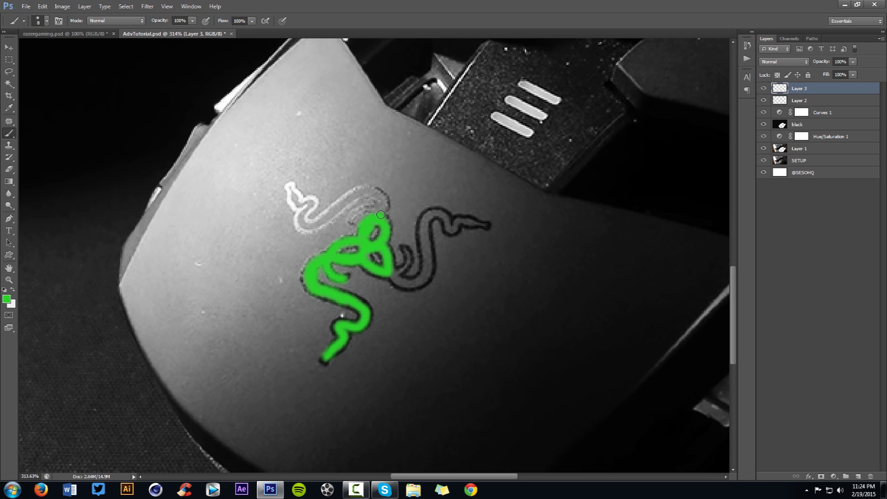
pyautogui.moveTo(389, 269)
pyautogui.mouseDown()
pyautogui.moveTo(407, 282)
pyautogui.moveTo(422, 277)
pyautogui.moveTo(424, 226)
pyautogui.moveTo(437, 213)
pyautogui.moveTo(470, 226)
pyautogui.moveTo(454, 227)
pyautogui.mouseUp()
pyautogui.moveTo(402, 270)
pyautogui.mouseDown()
pyautogui.moveTo(407, 252)
pyautogui.moveTo(381, 240)
pyautogui.moveTo(383, 197)
pyautogui.moveTo(358, 194)
pyautogui.moveTo(313, 223)
pyautogui.moveTo(291, 187)
pyautogui.mouseUp()
# - Try Linear Light on the green logo layer, and set its blend mode to Overlay
pyautogui.press('v')
pyautogui.scroll(-2, 526, 217)
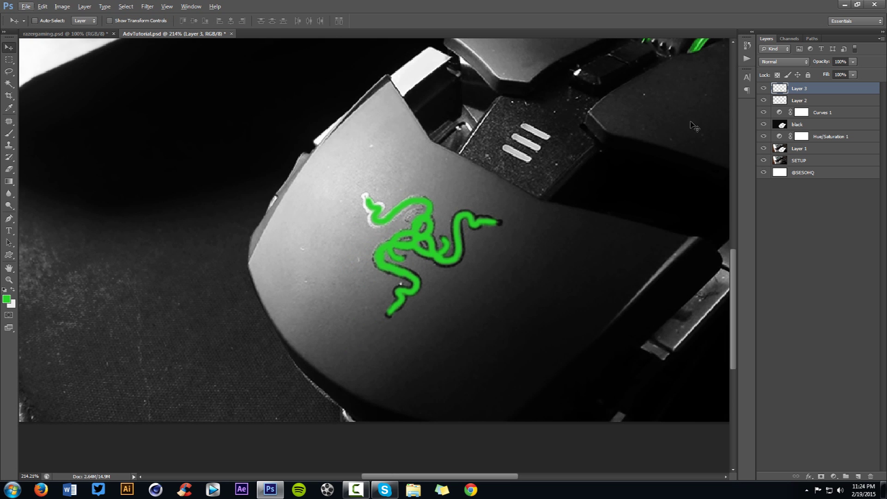
pyautogui.click(784, 61)
pyautogui.click(771, 211)
pyautogui.press('alt')
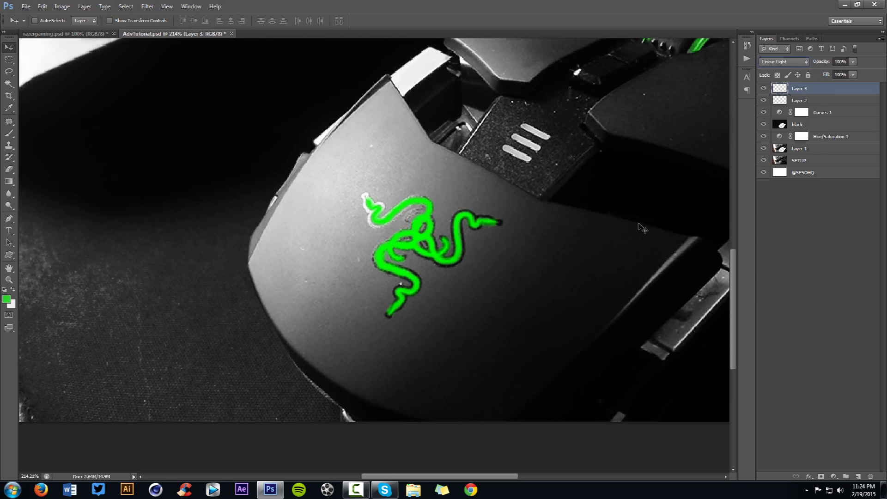
pyautogui.click(788, 62)
pyautogui.click(779, 186)
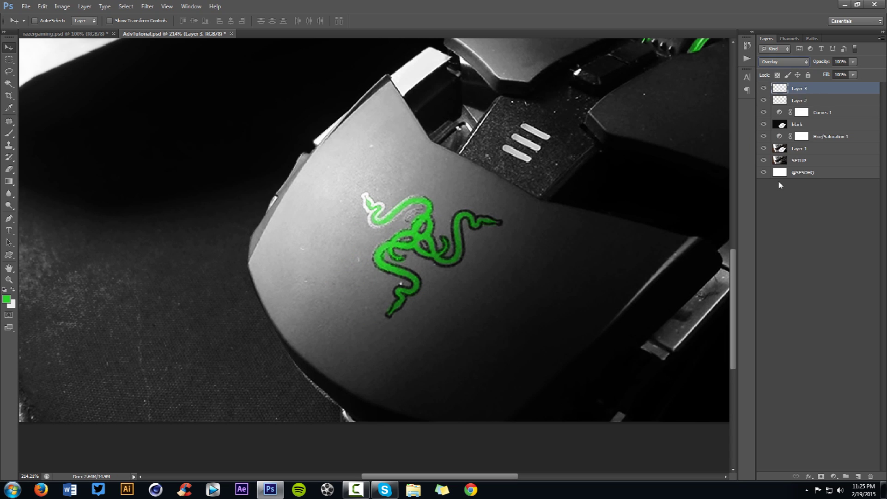
# - Paint the small tab at the lower end of the mouse's side grip green on a new layer set to Overlay
pyautogui.click(858, 476)
pyautogui.press('b')
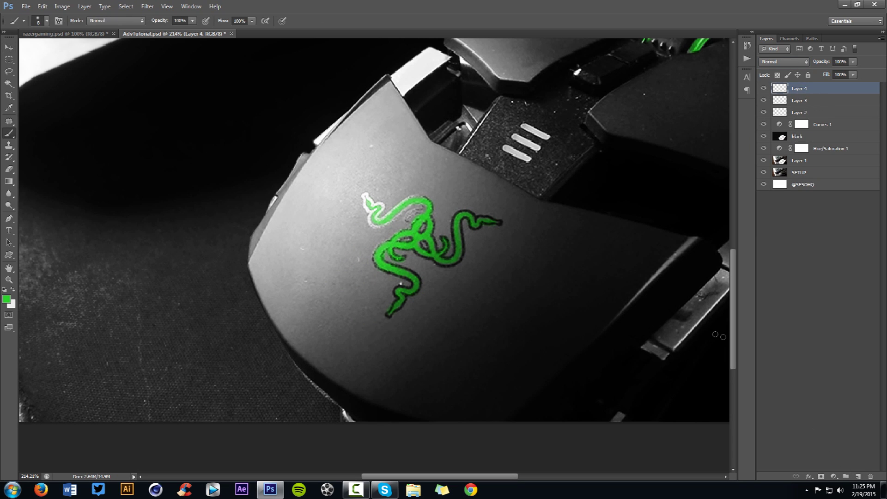
pyautogui.moveTo(652, 348); pyautogui.dragTo(647, 344)
pyautogui.click(787, 62)
pyautogui.click(776, 185)
pyautogui.press('v')
pyautogui.scroll(-5, 684, 188)
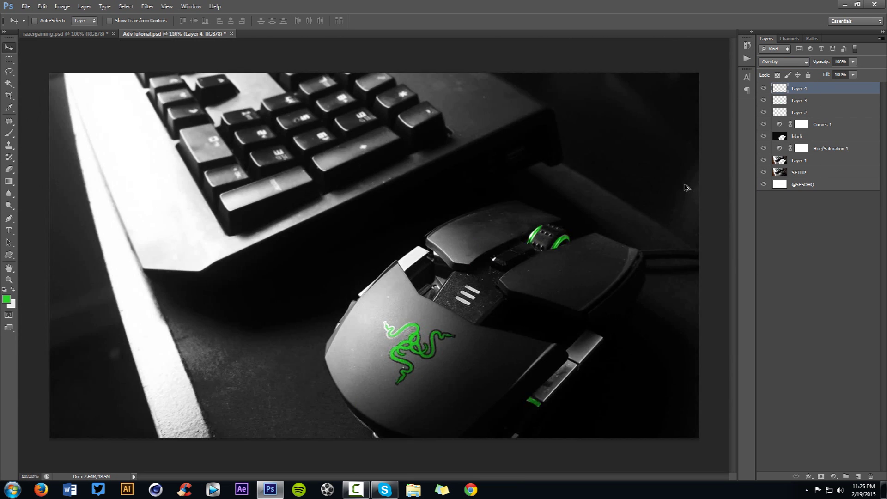
# - Compare AdvTutorial.psd with the finished ad in razergaming.psd
pyautogui.click(102, 37)
pyautogui.click(175, 35)
pyautogui.click(86, 35)
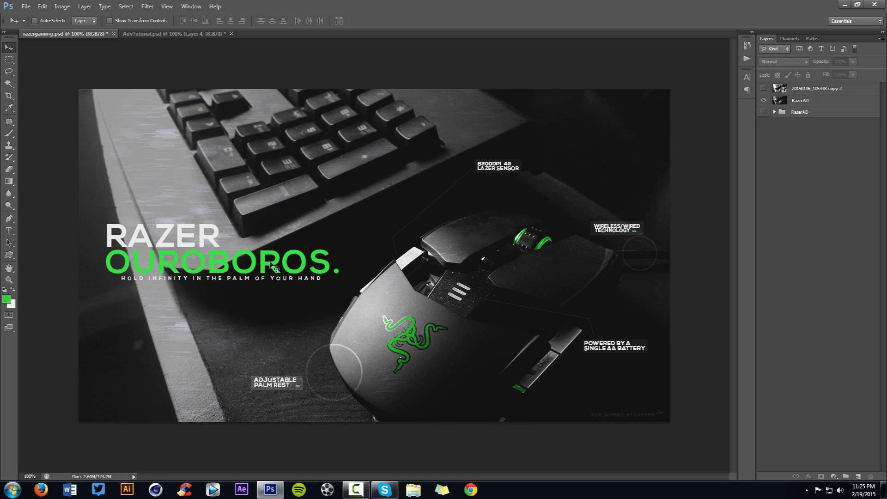
pyautogui.click(173, 34)
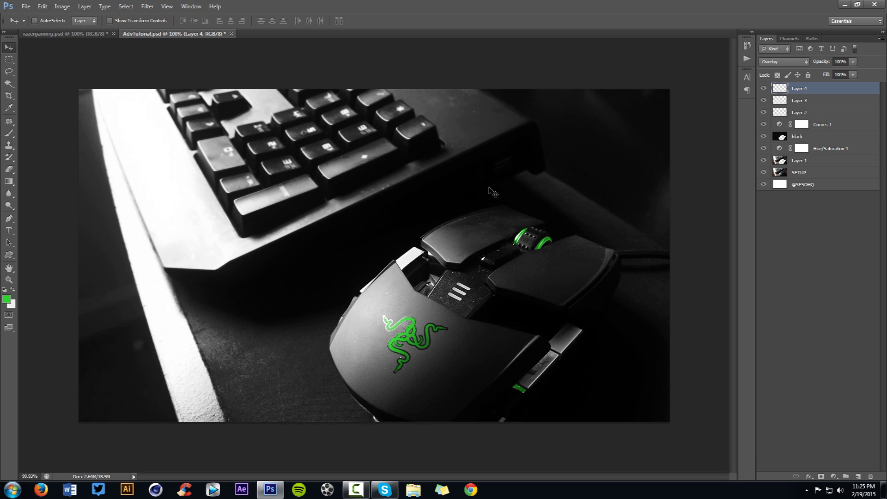
# - Add an Exposure adjustment layer on top of the stack with the exposure at +0.25
pyautogui.click(834, 476)
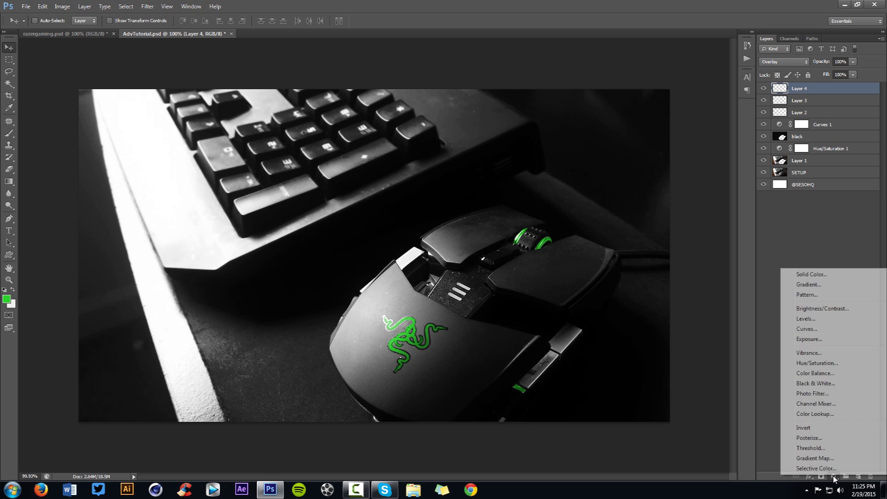
pyautogui.click(811, 340)
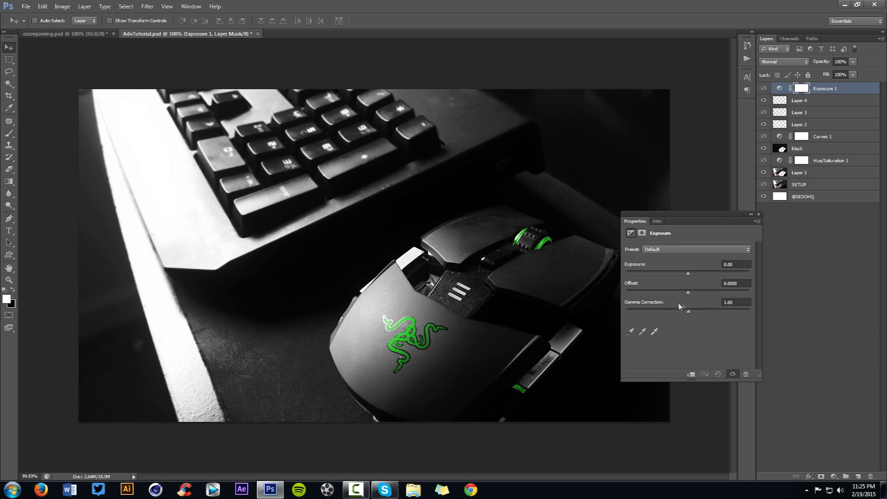
pyautogui.moveTo(689, 274); pyautogui.dragTo(690, 274)
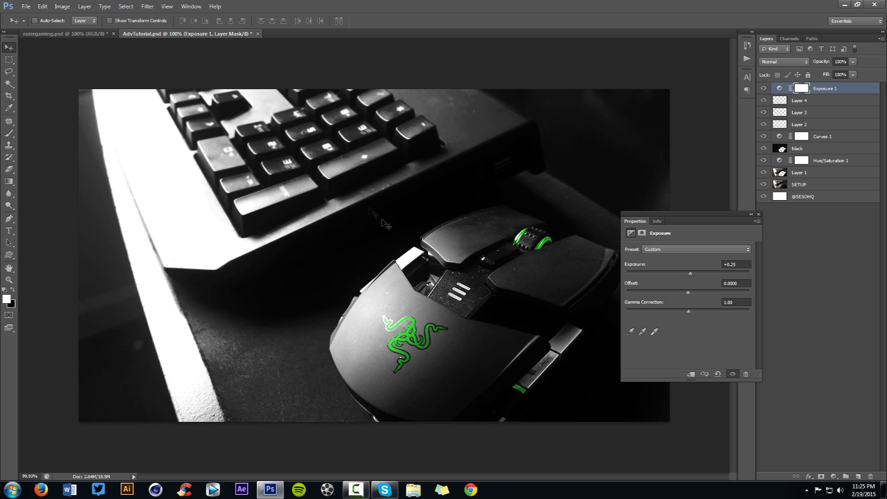
# - Raise the exposure adjustment's offset slightly above zero and set its gamma correction to 1.06
pyautogui.moveTo(689, 293); pyautogui.dragTo(691, 292)
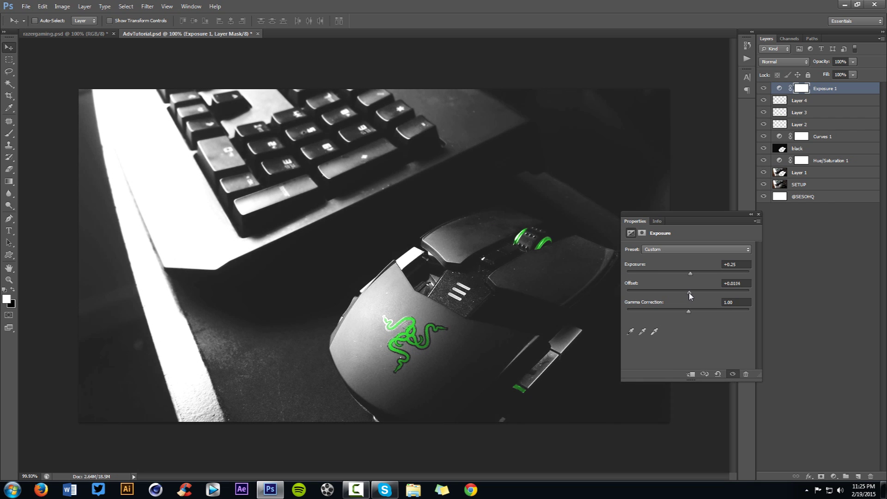
pyautogui.moveTo(689, 293); pyautogui.dragTo(688, 293)
pyautogui.click(746, 284)
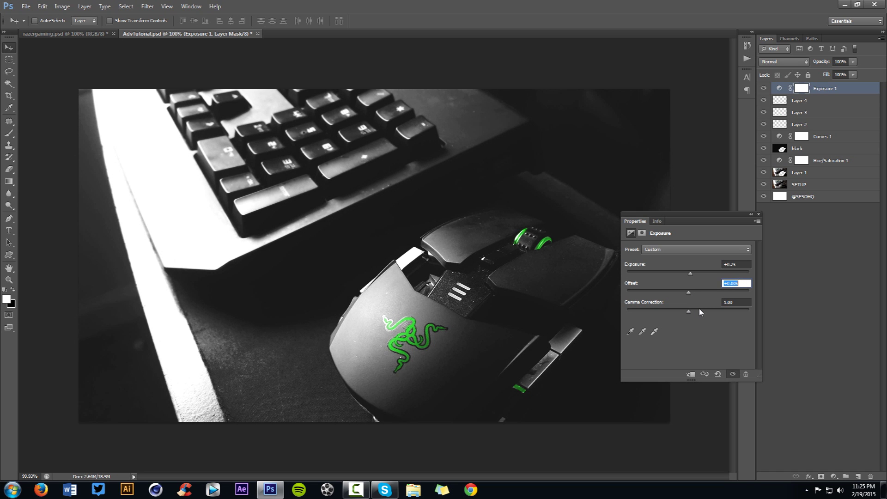
pyautogui.moveTo(690, 313)
pyautogui.mouseDown()
pyautogui.moveTo(668, 312)
pyautogui.moveTo(675, 312)
pyautogui.mouseUp()
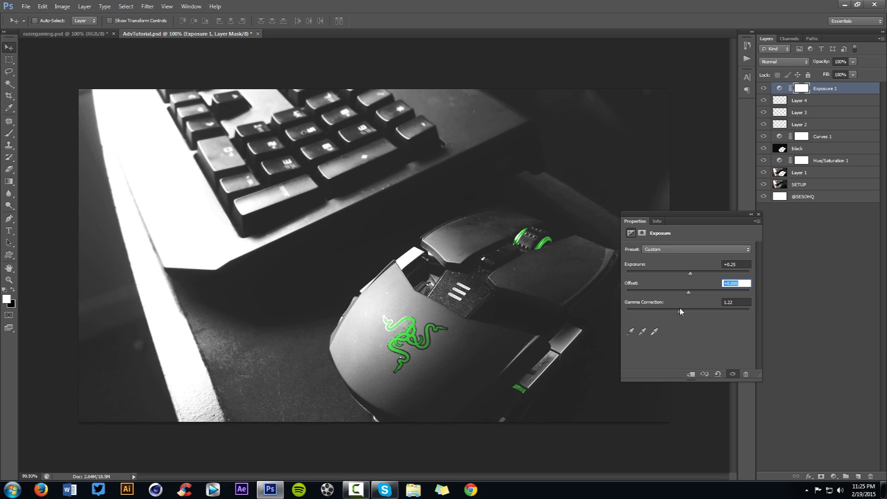
pyautogui.moveTo(680, 308); pyautogui.dragTo(686, 308)
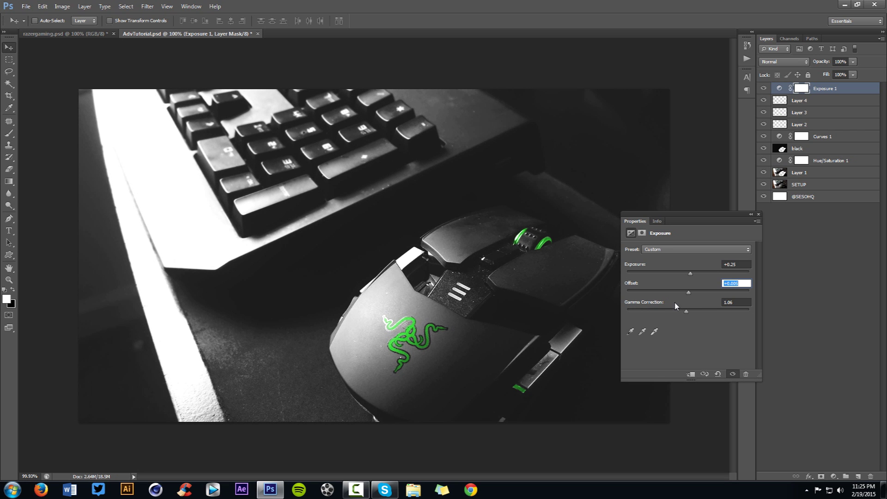
pyautogui.click(759, 215)
# - View the finished ad for reference and paint soft black over the keyboard on a new layer with a 472 px brush
pyautogui.click(64, 34)
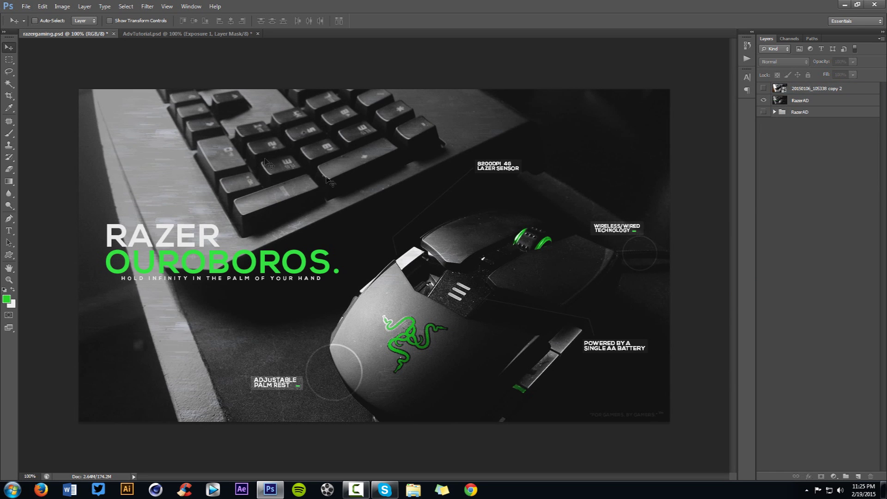
pyautogui.click(187, 33)
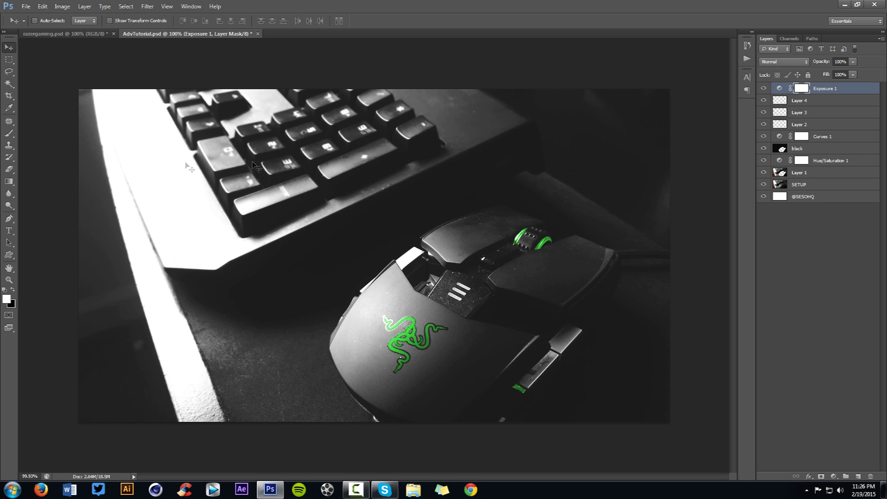
pyautogui.click(858, 476)
pyautogui.press('b')
pyautogui.press('d')
pyautogui.moveTo(194, 209); pyautogui.dragTo(301, 212)
pyautogui.moveTo(365, 197)
pyautogui.mouseDown()
pyautogui.moveTo(247, 238)
pyautogui.moveTo(168, 99)
pyautogui.moveTo(198, 59)
pyautogui.moveTo(370, 138)
pyautogui.mouseUp()
# - Try another blend mode on the black paint layer, return it to Normal and set its opacity to 17%
pyautogui.click(784, 62)
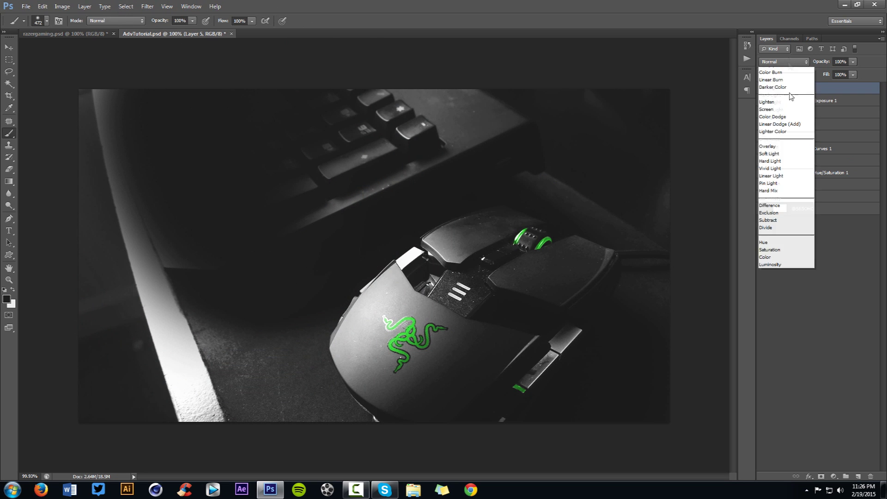
pyautogui.click(782, 181)
pyautogui.click(783, 61)
pyautogui.click(781, 64)
pyautogui.click(853, 61)
pyautogui.moveTo(836, 76); pyautogui.dragTo(816, 73)
pyautogui.press('Return')
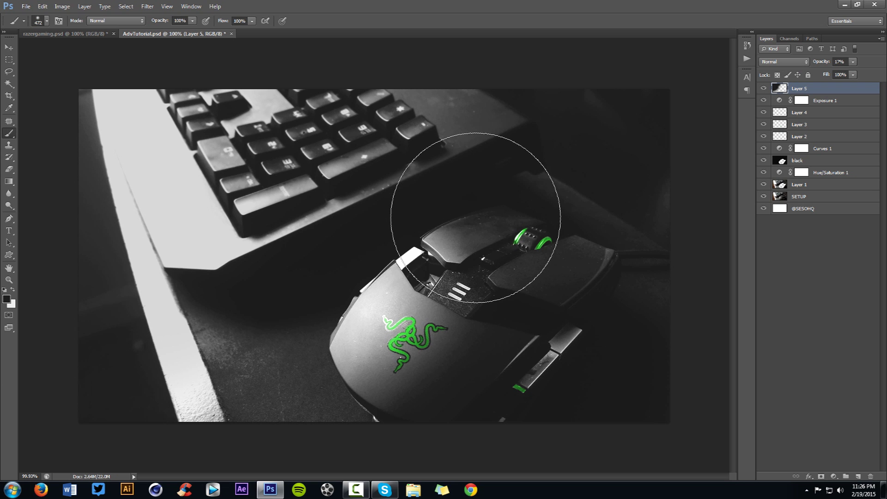
# - Try the Normal blend mode on the layer named black, and restore its Overlay mode
pyautogui.click(797, 162)
pyautogui.click(791, 63)
pyautogui.click(791, 72)
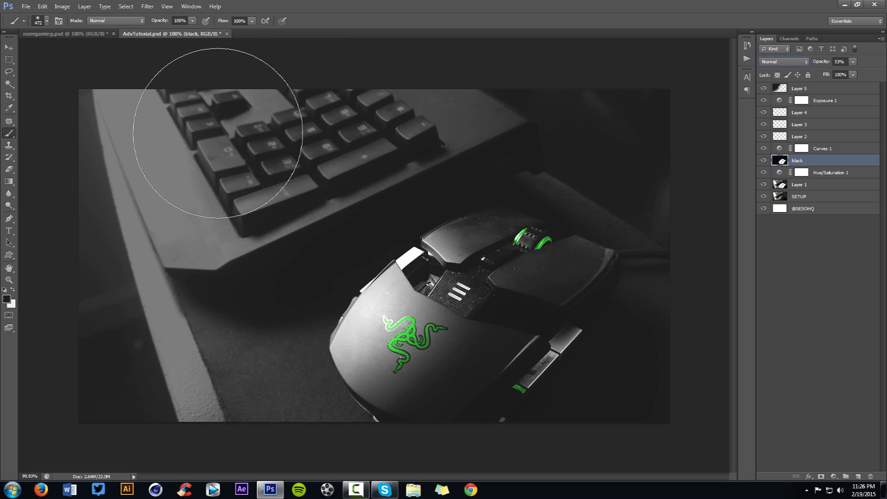
pyautogui.press('ctrl')
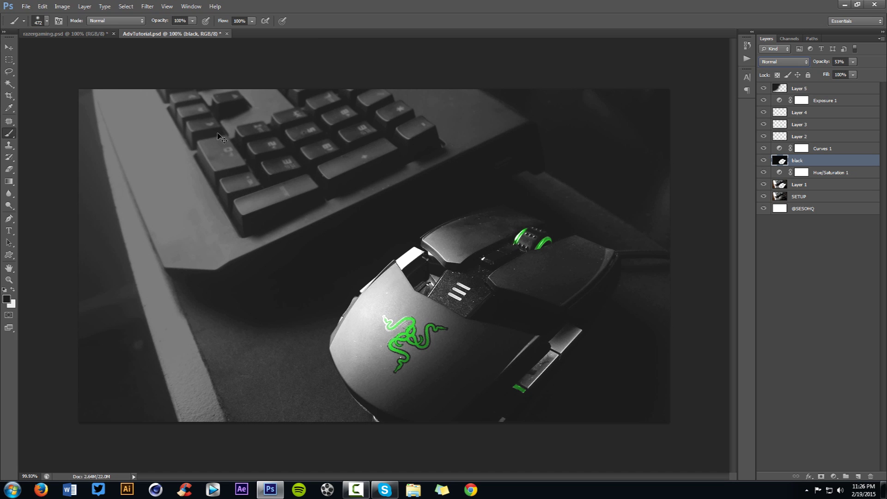
pyautogui.hotkey('ctrl', 'z')
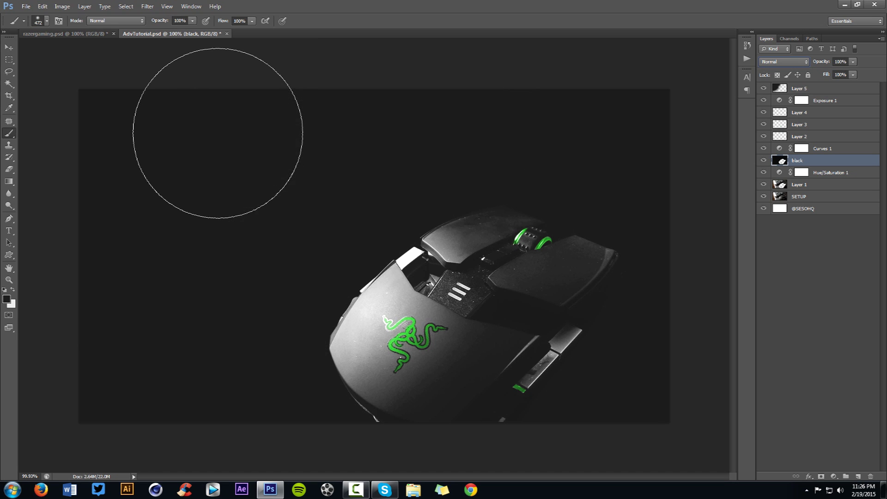
pyautogui.hotkey('ctrl', 'z')
pyautogui.click(784, 61)
pyautogui.click(781, 177)
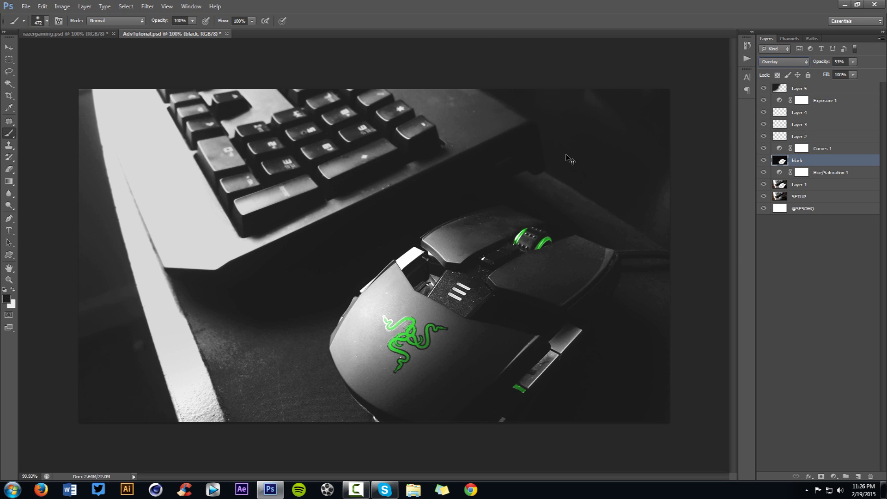
# - Compare the photo with and without the exposure adjustment
pyautogui.click(763, 101)
pyautogui.click(763, 101)
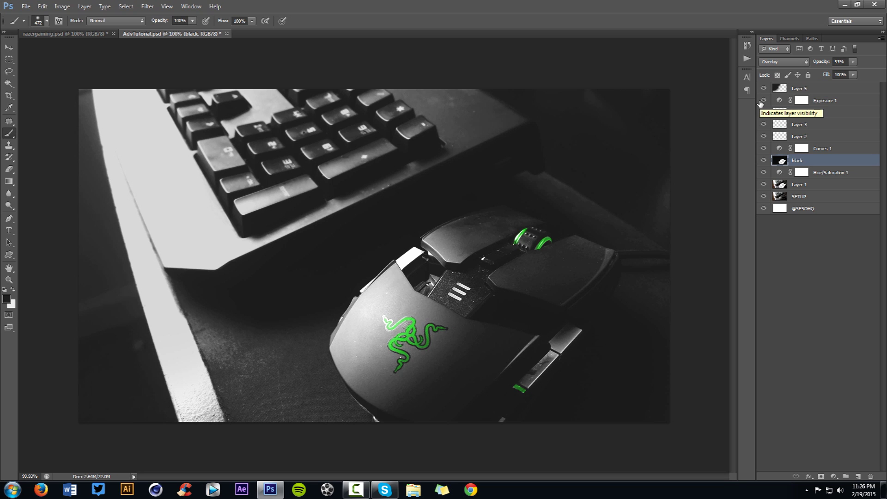
pyautogui.click(804, 100)
# - Add a new layer at the top of the stack and stamp black vertical grunge texture across the photo with the 1956 brush resized to 1542 px
pyautogui.click(804, 88)
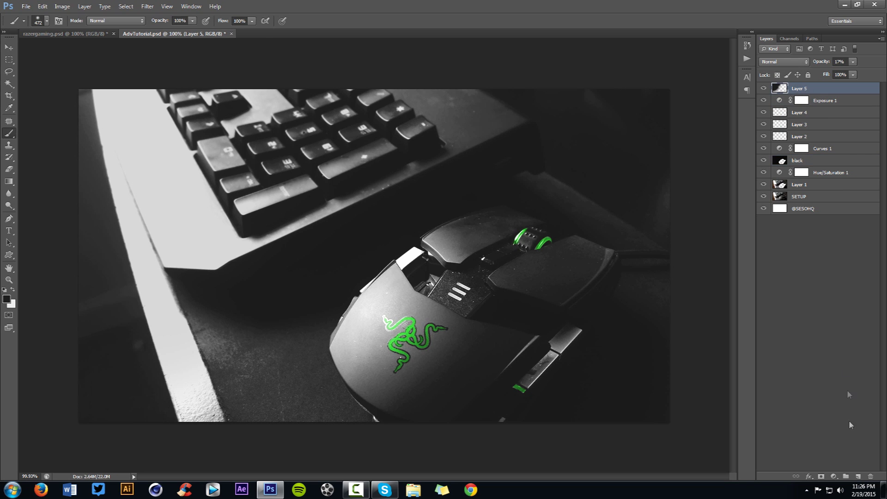
pyautogui.click(861, 476)
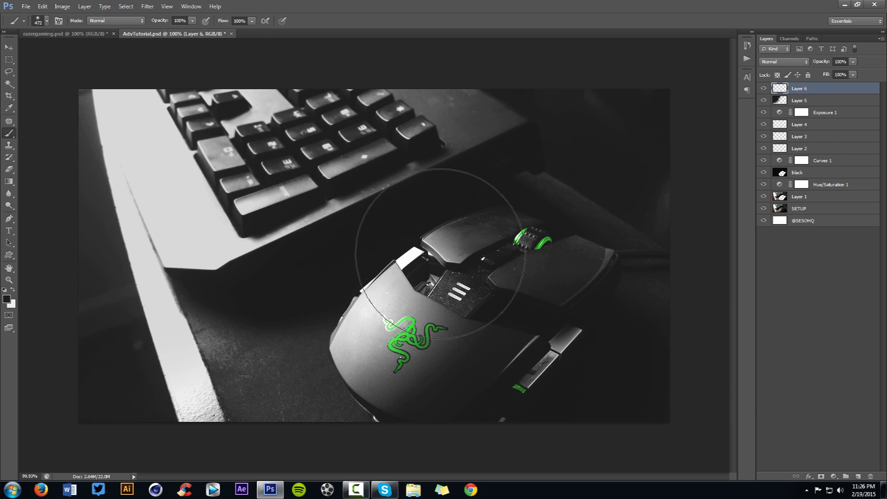
pyautogui.rightClick(430, 252)
pyautogui.scroll(-3, 508, 350)
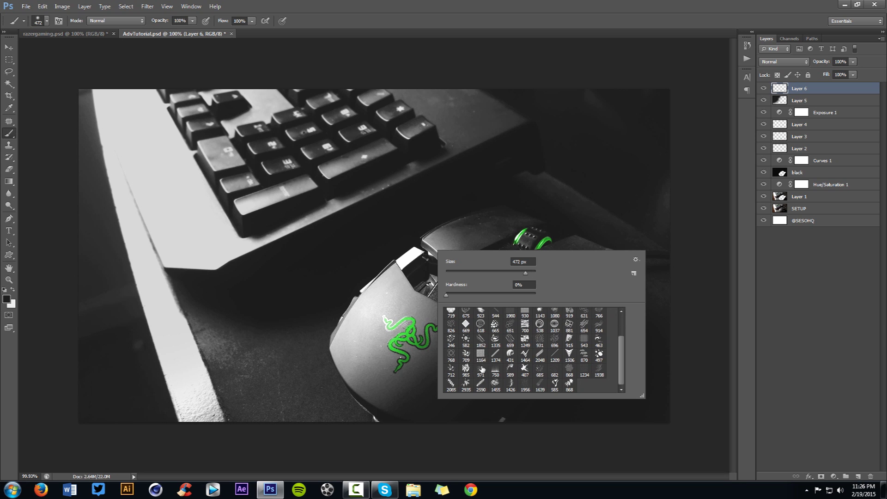
pyautogui.click(540, 384)
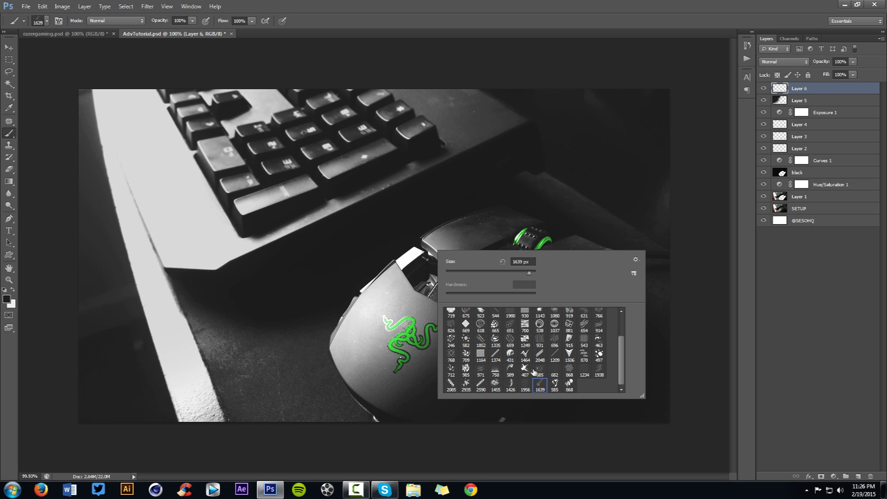
pyautogui.click(481, 385)
pyautogui.click(525, 385)
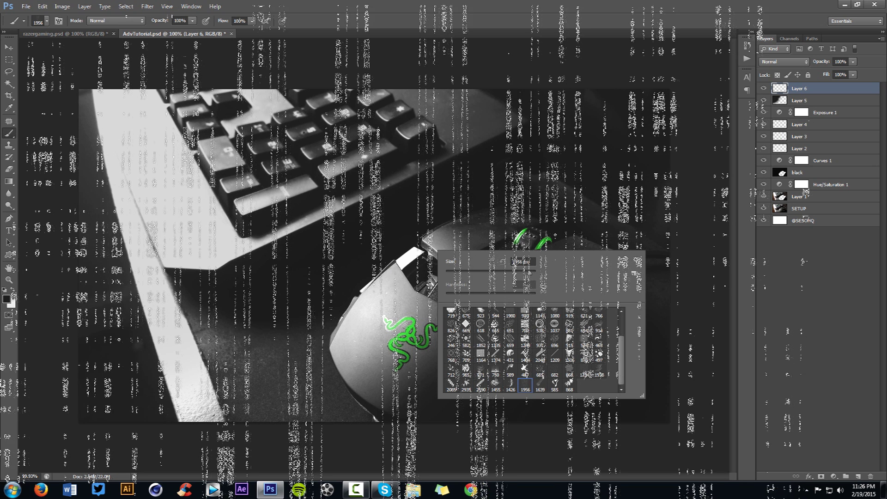
pyautogui.press('Return')
pyautogui.moveTo(527, 258)
pyautogui.mouseDown()
pyautogui.moveTo(383, 240)
pyautogui.moveTo(427, 241)
pyautogui.mouseUp()
pyautogui.click(428, 240)
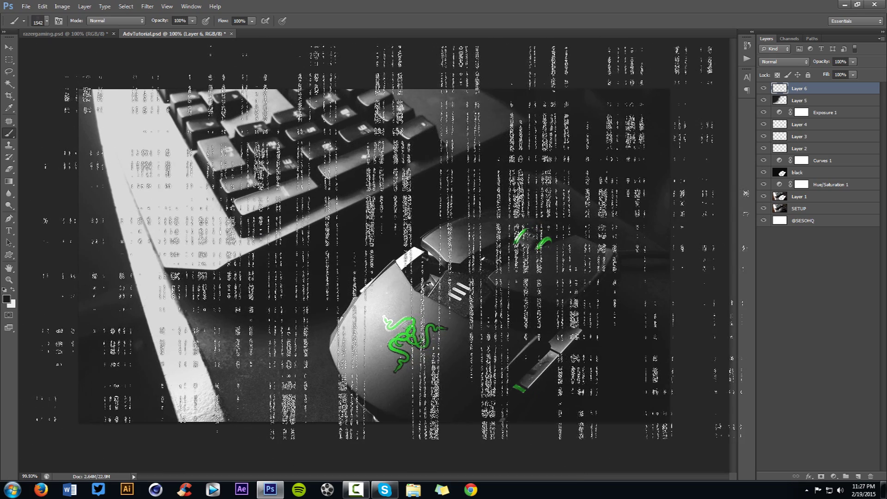
# - Set the grunge texture layer to Overlay and erase the texture over the mouse and much of the keyboard with an 813 px eraser
pyautogui.click(793, 64)
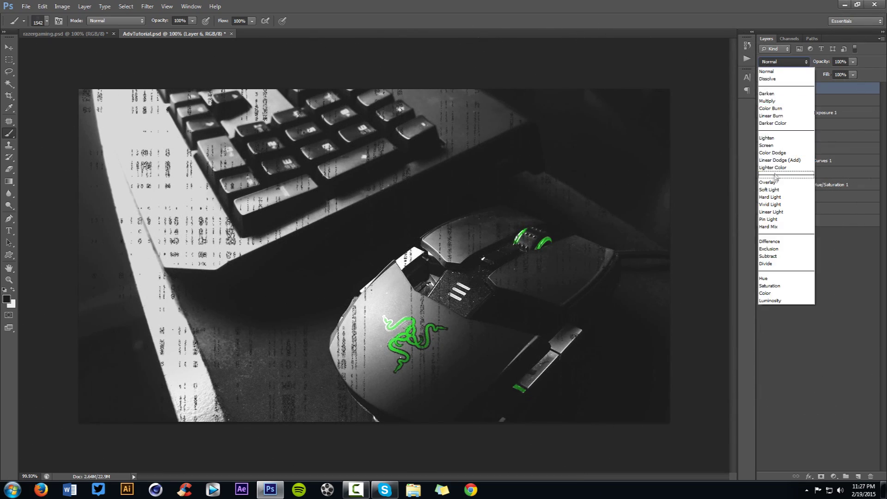
pyautogui.click(781, 175)
pyautogui.press('e')
pyautogui.moveTo(305, 192); pyautogui.dragTo(231, 192)
pyautogui.moveTo(490, 326)
pyautogui.mouseDown()
pyautogui.moveTo(543, 332)
pyautogui.moveTo(491, 327)
pyautogui.moveTo(471, 353)
pyautogui.moveTo(418, 381)
pyautogui.mouseUp()
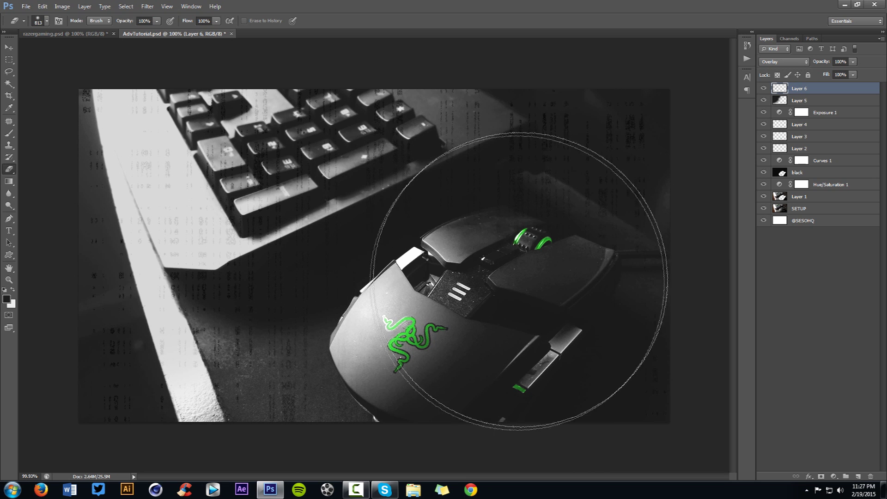
pyautogui.moveTo(269, 139)
pyautogui.mouseDown()
pyautogui.moveTo(471, 134)
pyautogui.moveTo(525, 193)
pyautogui.moveTo(578, 185)
pyautogui.mouseUp()
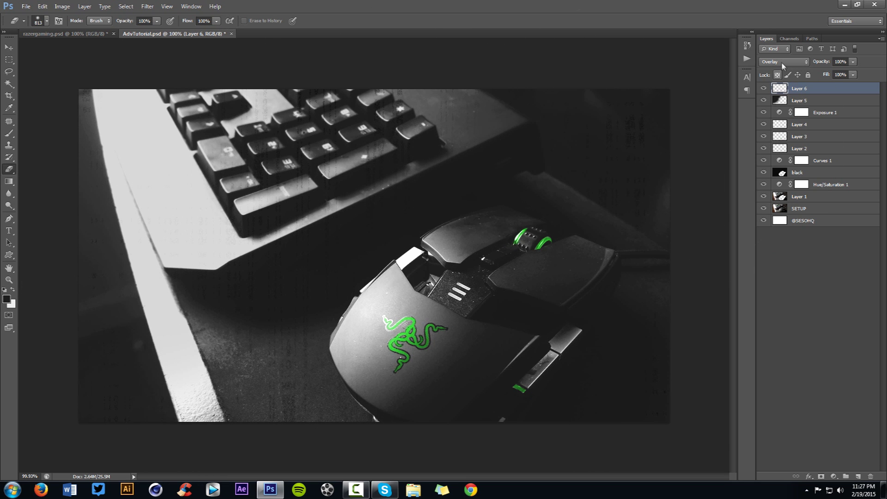
# - Lower the vertical grunge texture layer's opacity to 57%
pyautogui.click(853, 62)
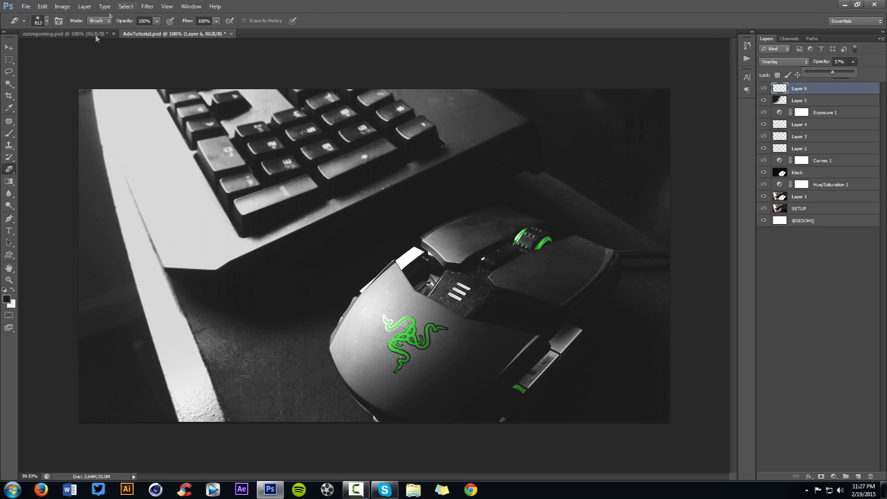
# - Add a new layer on top and stamp black horizontal streak texture across the keyboard, desk and mouse with the 685 px texture brush
pyautogui.click(855, 478)
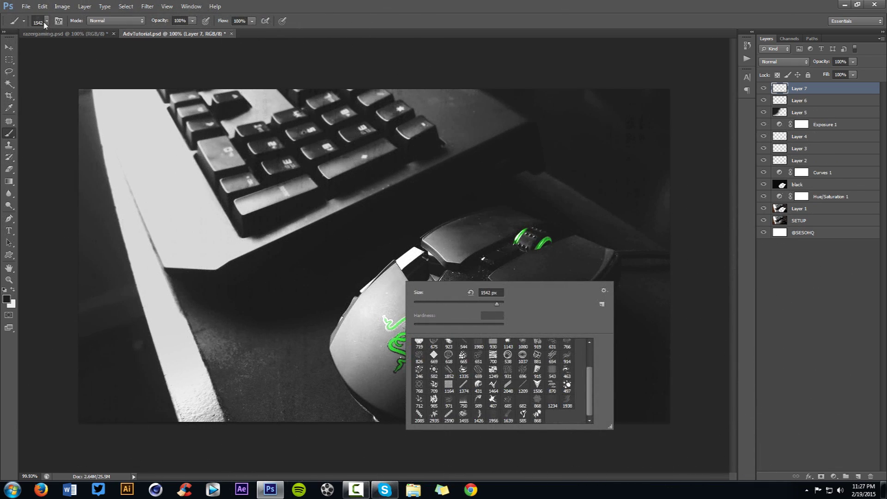
pyautogui.click(64, 34)
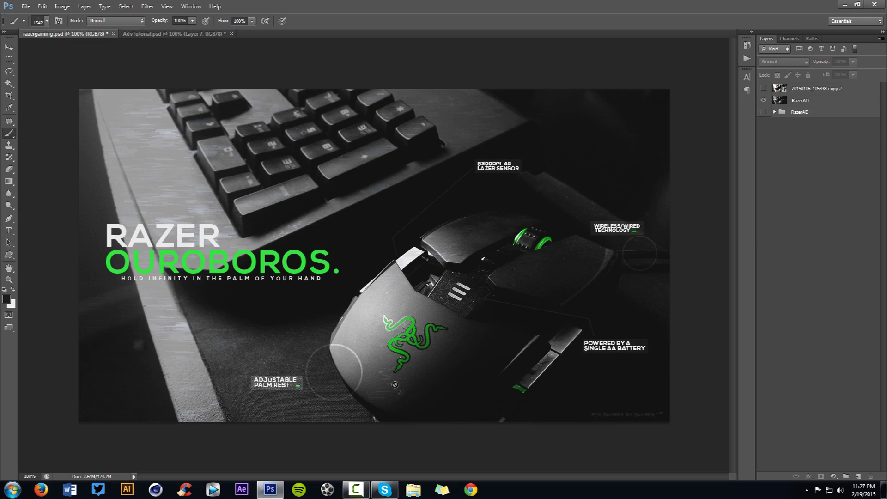
pyautogui.click(162, 34)
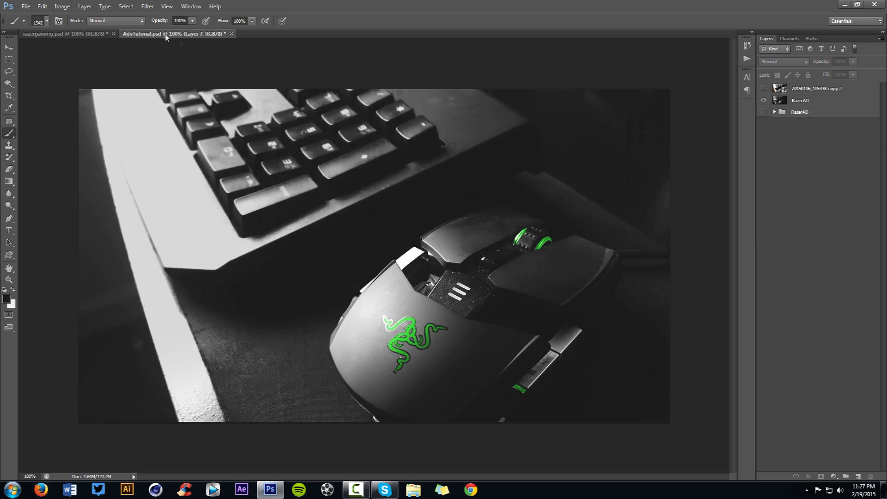
pyautogui.rightClick(452, 226)
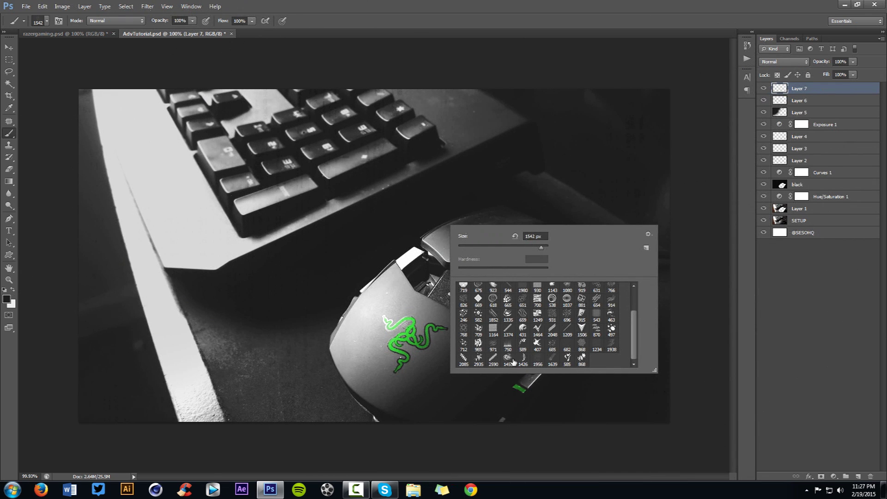
pyautogui.click(479, 358)
pyautogui.click(552, 345)
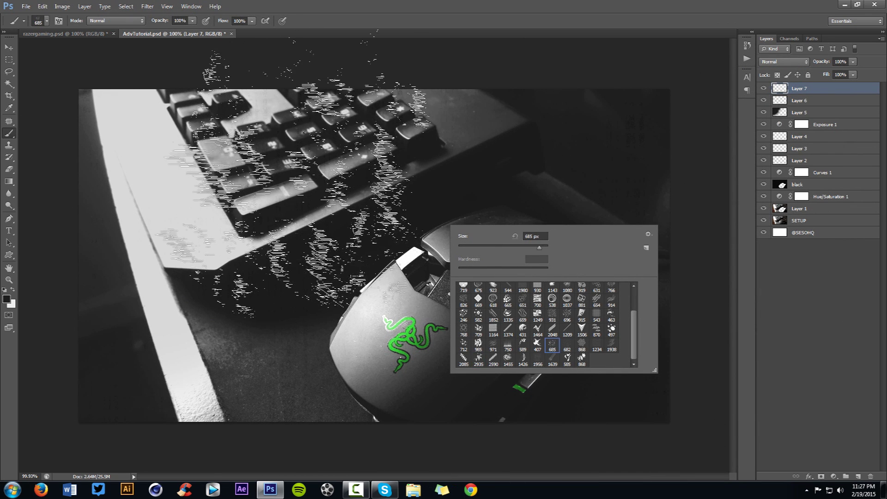
pyautogui.press('Return')
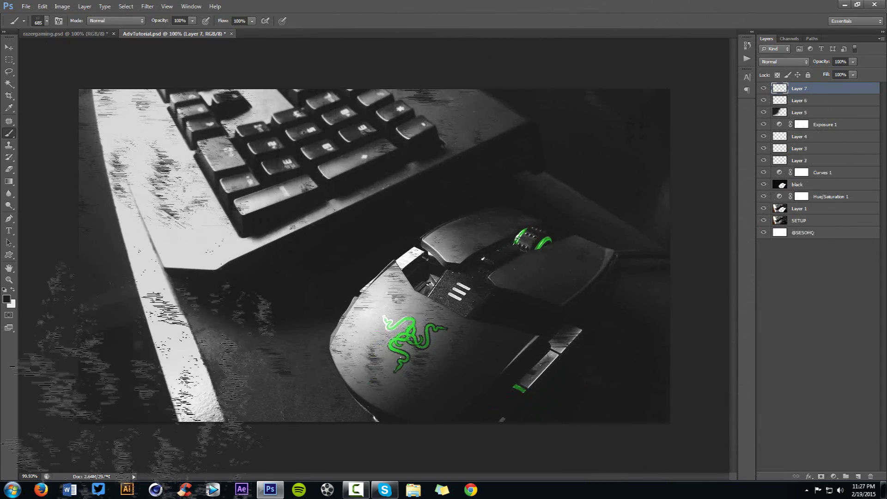
# - Soften the streak texture over the keyboard and mouse with an 805 px eraser
pyautogui.press('v')
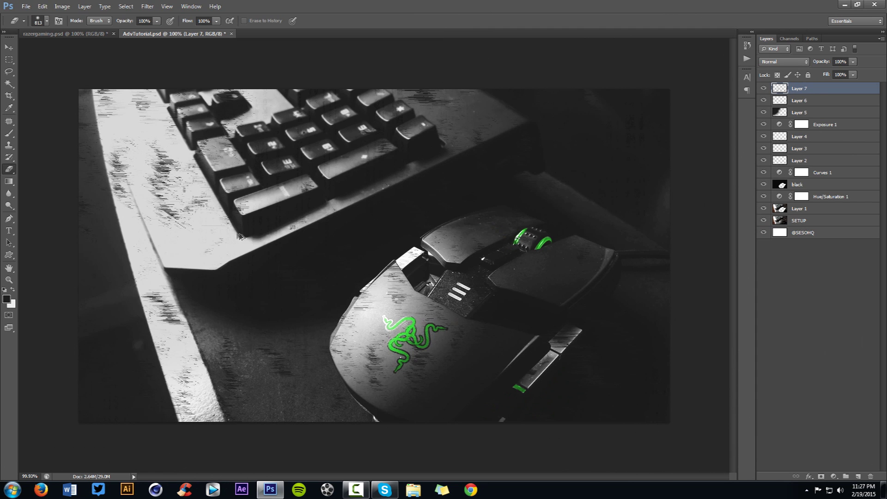
pyautogui.press('e')
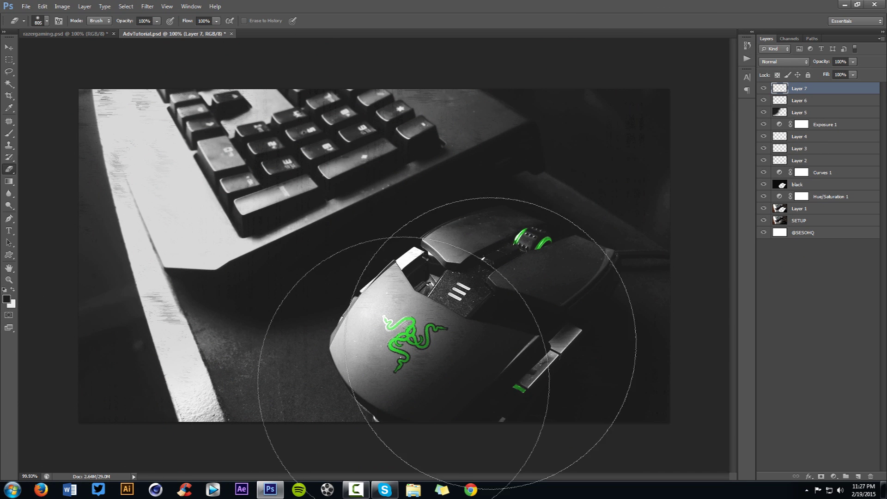
pyautogui.press('v')
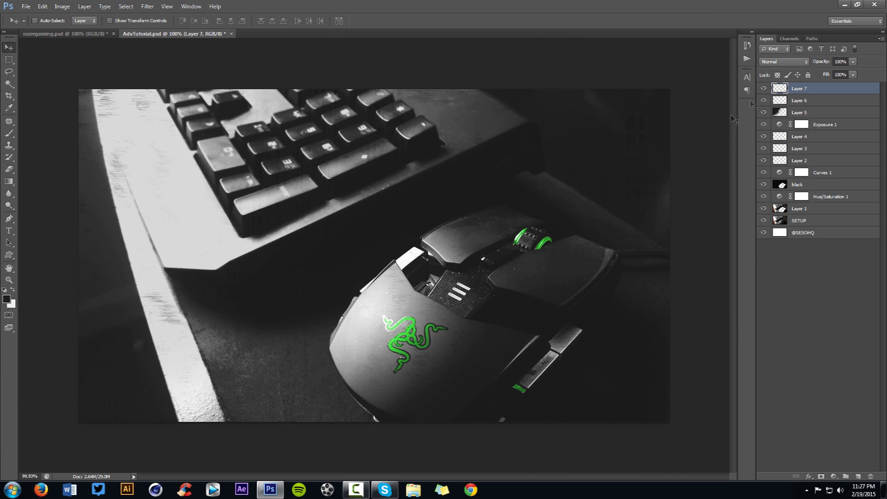
# - Set the streak texture layer to Overlay with 85% opacity
pyautogui.click(798, 63)
pyautogui.click(778, 181)
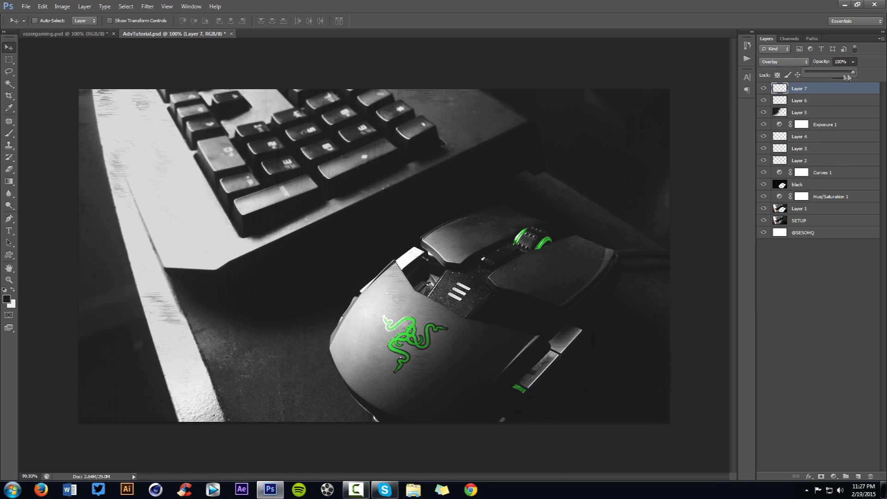
pyautogui.moveTo(830, 72); pyautogui.dragTo(835, 74)
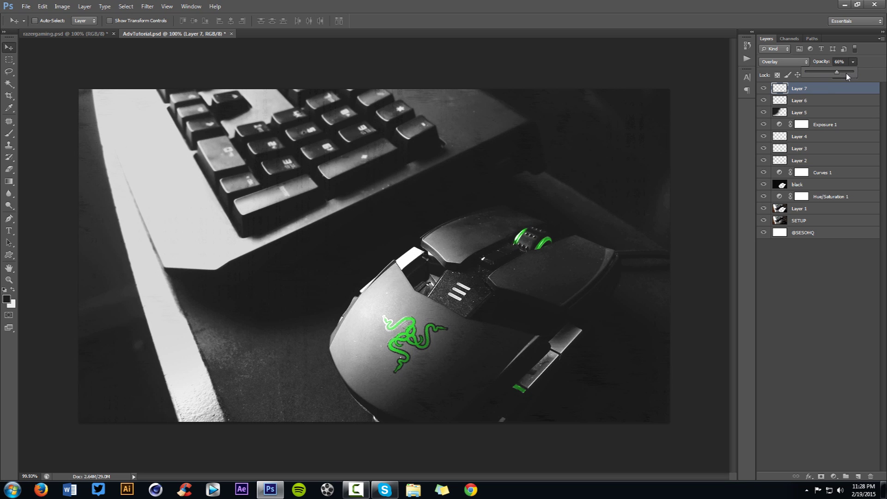
# - Erase the remaining streaks over the lower part of the mouse on Layer 7 with a smaller soft eraser
pyautogui.click(813, 185)
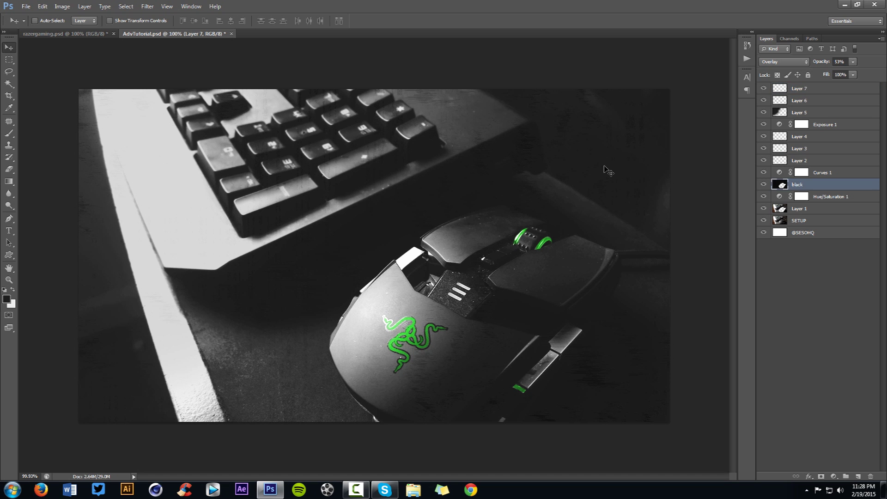
pyautogui.press('e')
pyautogui.moveTo(559, 355)
pyautogui.mouseDown()
pyautogui.moveTo(564, 393)
pyautogui.moveTo(569, 388)
pyautogui.mouseUp()
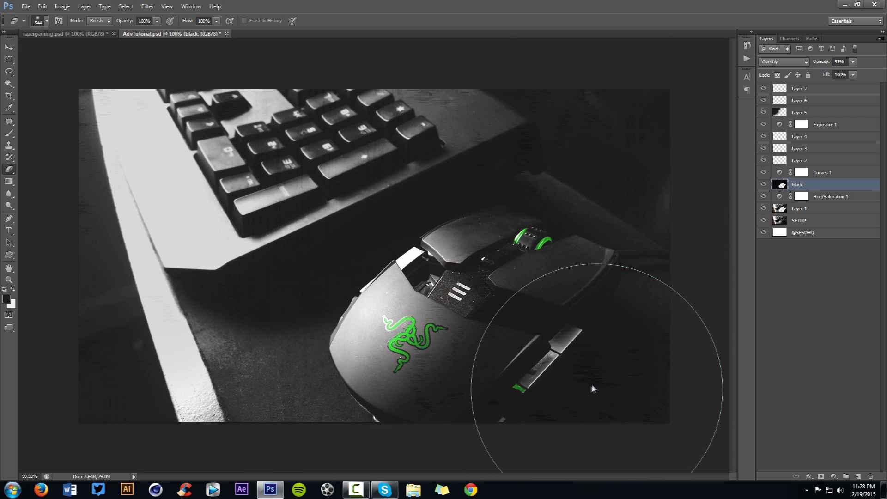
pyautogui.click(803, 89)
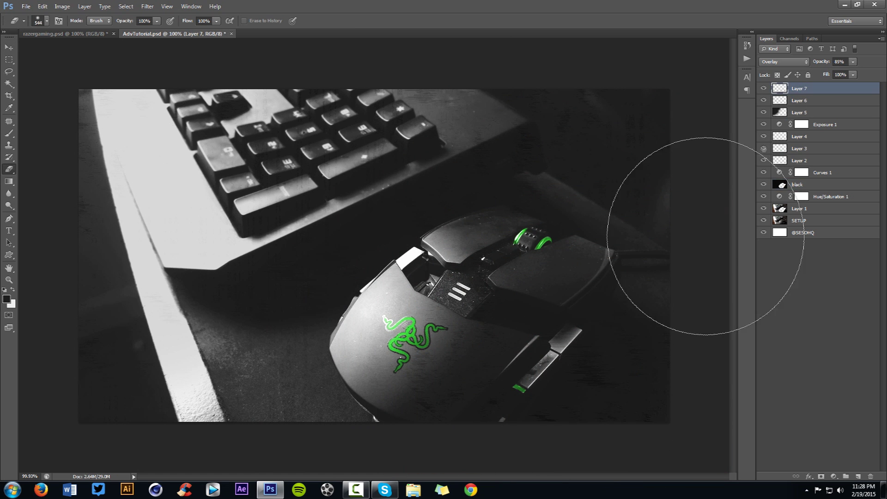
pyautogui.moveTo(512, 392)
pyautogui.mouseDown()
pyautogui.moveTo(485, 374)
pyautogui.moveTo(594, 346)
pyautogui.moveTo(517, 250)
pyautogui.moveTo(538, 257)
pyautogui.mouseUp()
pyautogui.press('v')
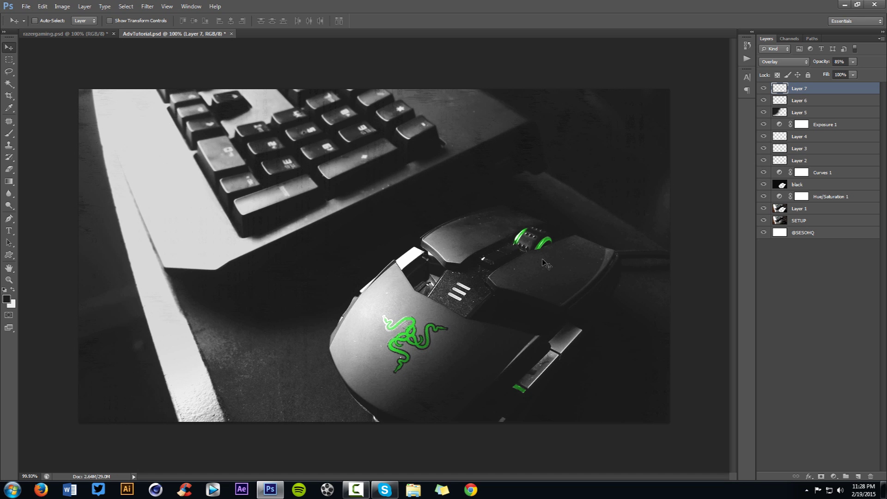
# - Add new layers on top and paint a soft white glow over the keyboard's upper corner with a 1430 px soft round brush
pyautogui.click(859, 478)
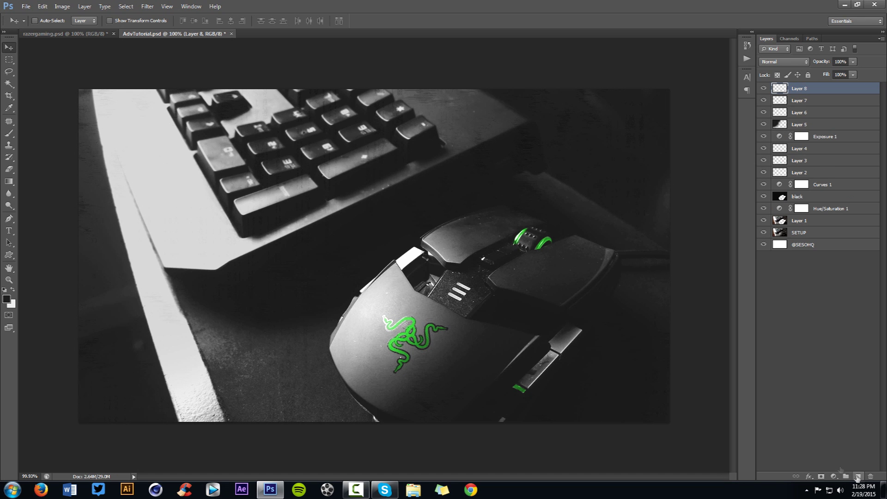
pyautogui.press('b')
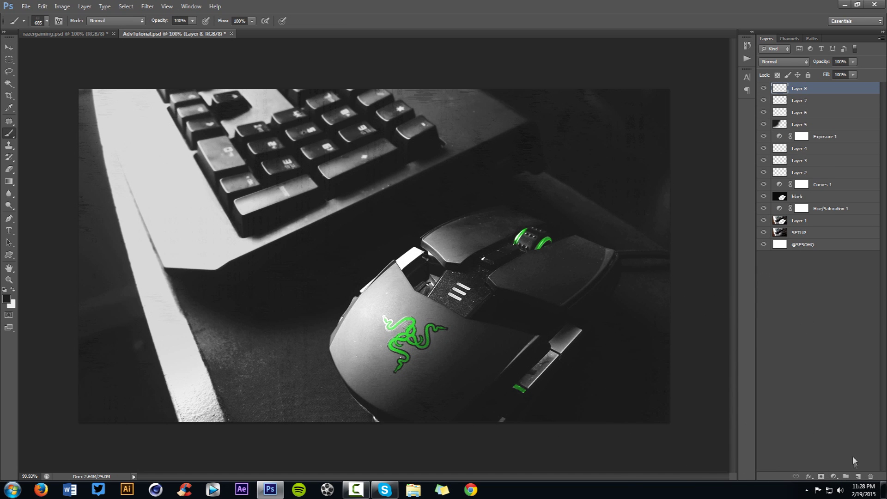
pyautogui.click(859, 477)
pyautogui.rightClick(236, 206)
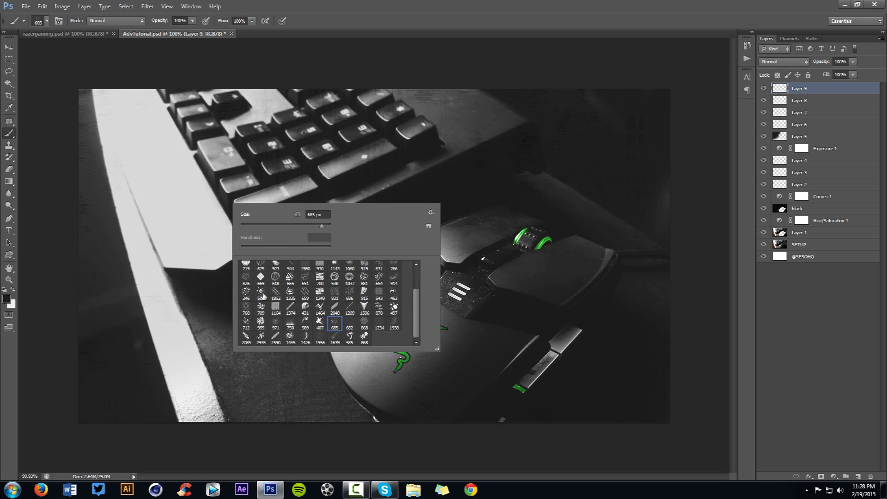
pyautogui.click(245, 267)
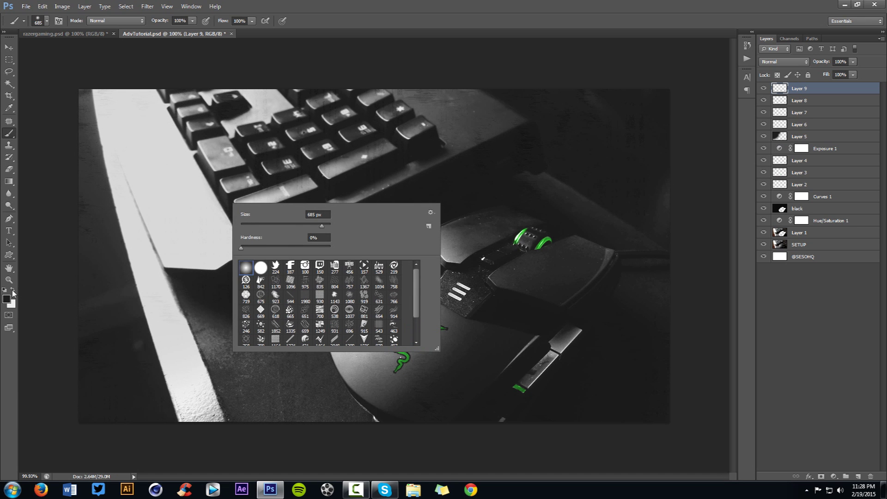
pyautogui.press('x')
pyautogui.scroll(-2, 309, 134)
pyautogui.moveTo(257, 153)
pyautogui.mouseDown()
pyautogui.moveTo(287, 157)
pyautogui.moveTo(390, 134)
pyautogui.mouseUp()
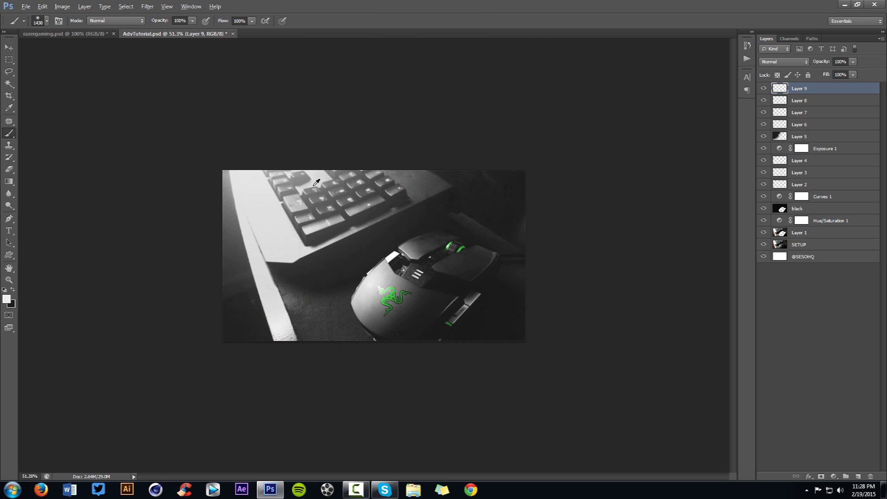
# - Reduce the opacity of the white glow layer to 48%
pyautogui.scroll(2, 373, 255)
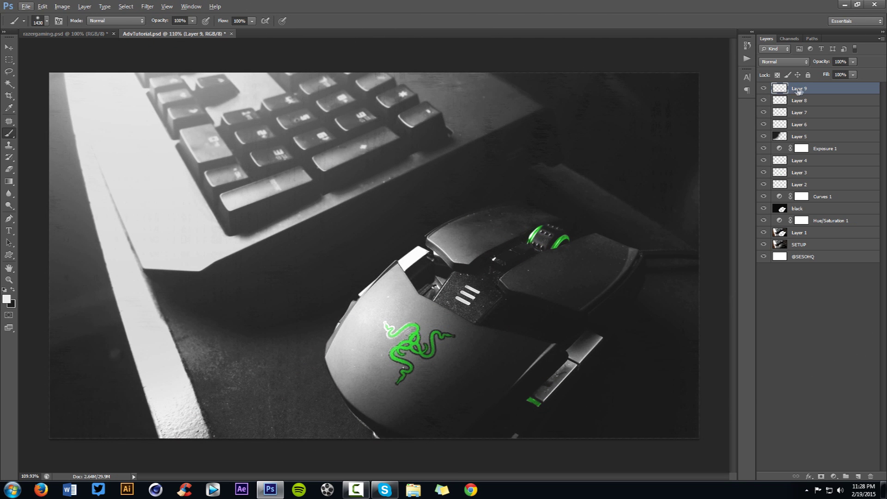
pyautogui.click(854, 61)
pyautogui.moveTo(854, 72); pyautogui.dragTo(829, 75)
pyautogui.press('v')
pyautogui.scroll(-1, 495, 219)
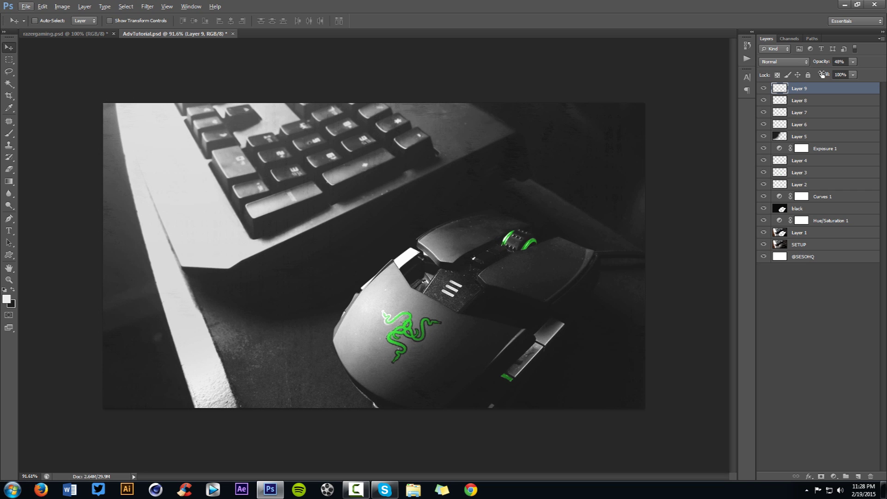
# - Compare the photo with and without the white glow, and check it against the finished ad in razergaming.psd
pyautogui.click(764, 89)
pyautogui.click(763, 88)
pyautogui.click(764, 88)
pyautogui.click(764, 88)
pyautogui.click(83, 34)
pyautogui.click(157, 33)
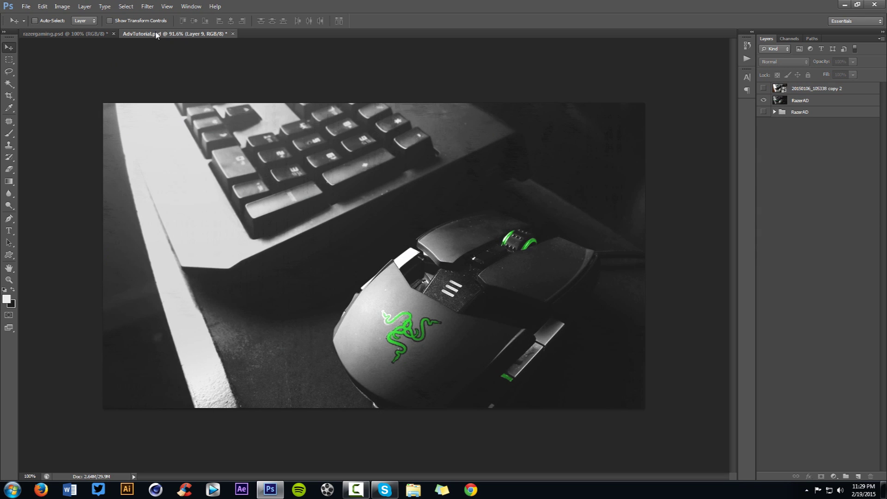
pyautogui.scroll(2, 462, 207)
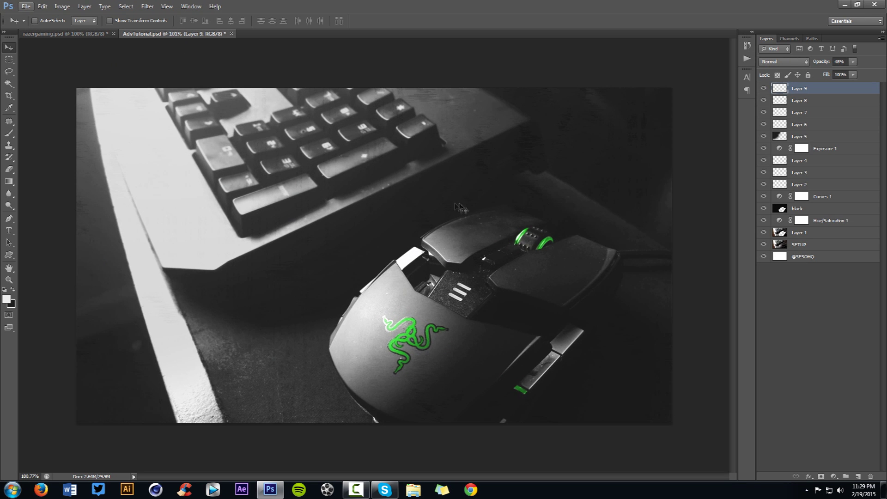
pyautogui.click(69, 33)
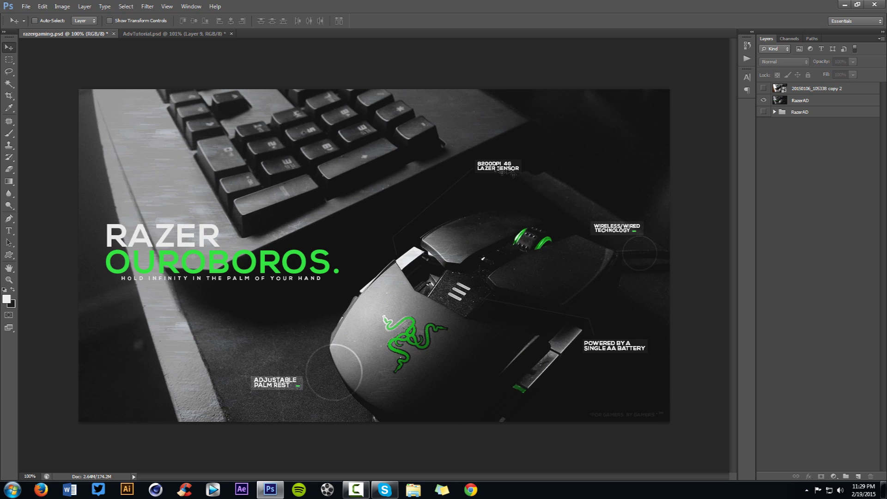
pyautogui.click(184, 34)
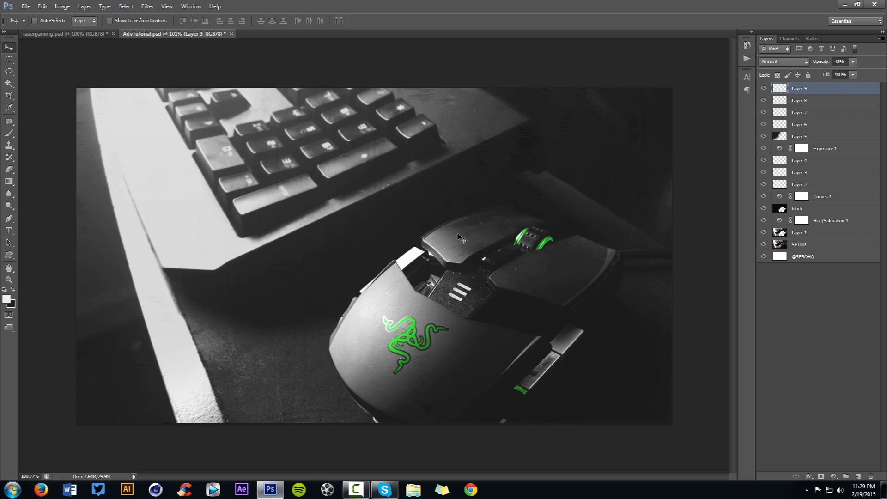
# - Add a new layer and create a small white-filled rectangular bar just above the mouse
pyautogui.scroll(1, 621, 300)
pyautogui.click(858, 476)
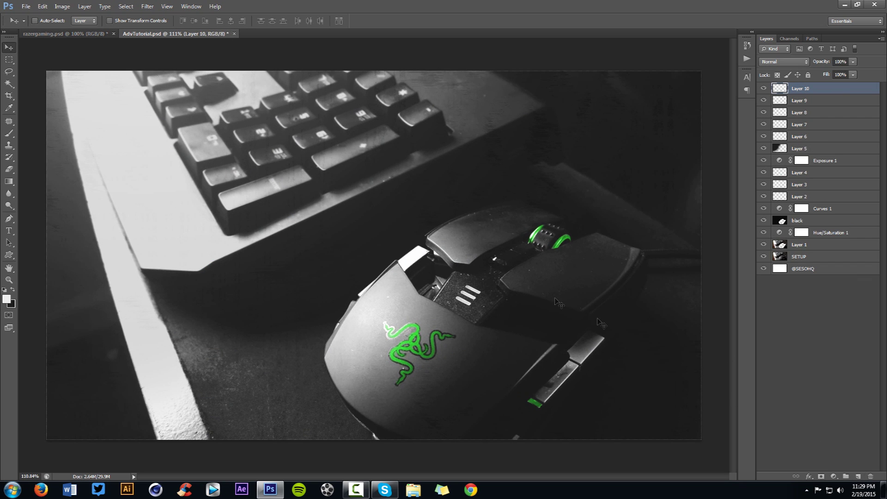
pyautogui.press('m')
pyautogui.moveTo(392, 210); pyautogui.dragTo(472, 213)
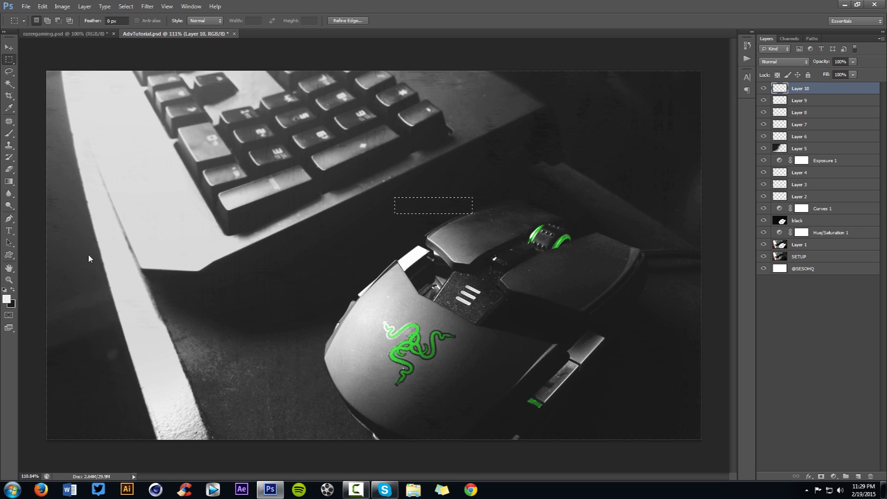
pyautogui.hotkey('alt', 'BackSpace')
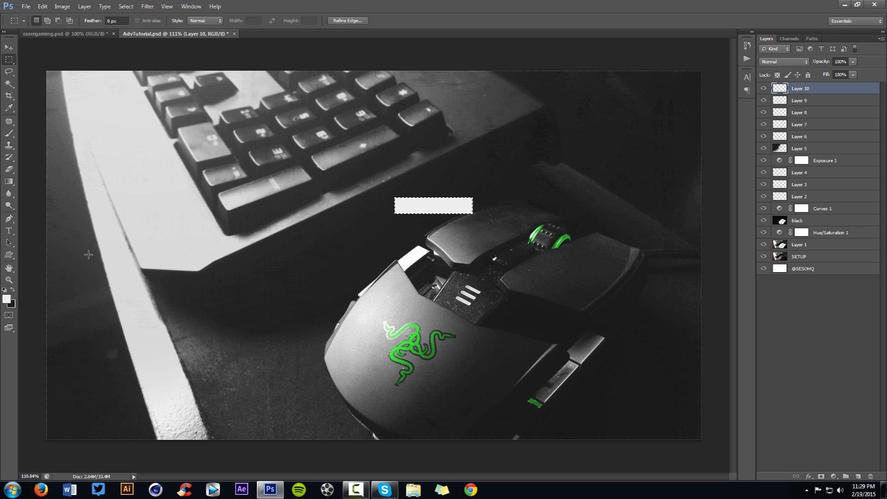
pyautogui.hotkey('ctrl', 'd')
pyautogui.press('v')
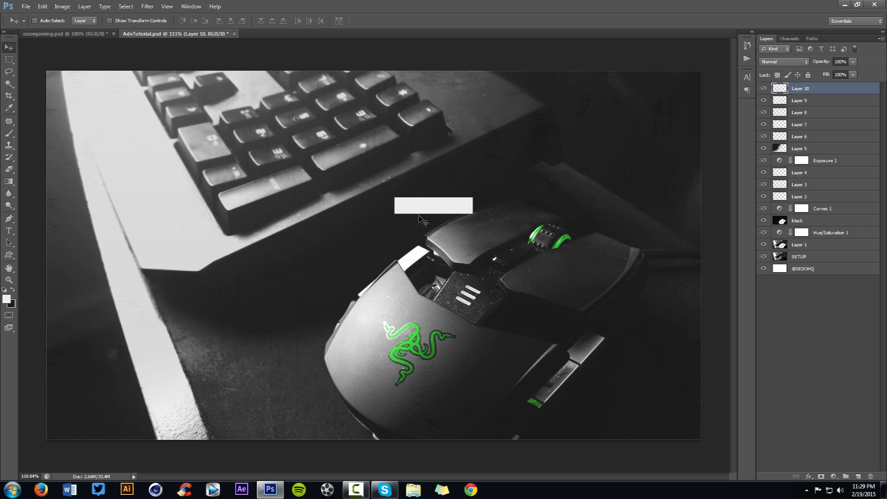
# - Set the white bar's layer to Overlay with 33% opacity and bring up the finished ad in razergaming.psd for reference
pyautogui.click(783, 61)
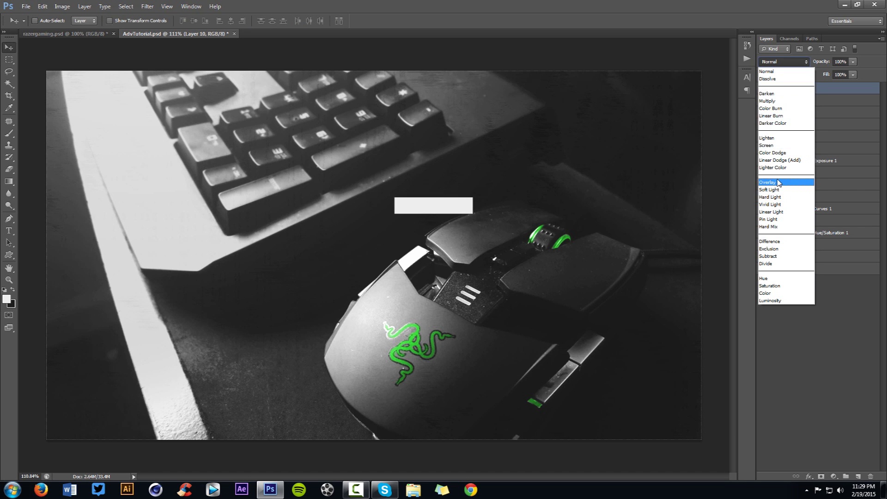
pyautogui.click(785, 181)
pyautogui.moveTo(853, 63); pyautogui.dragTo(830, 75)
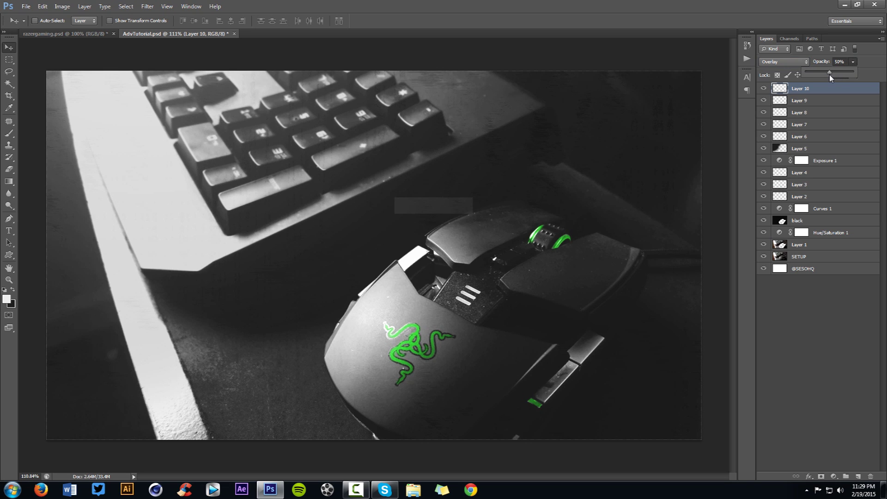
pyautogui.press('Return')
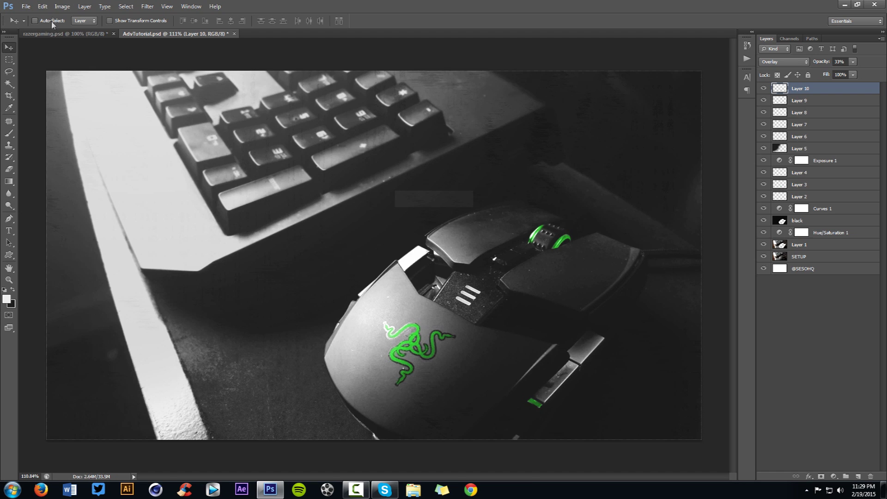
pyautogui.click(60, 34)
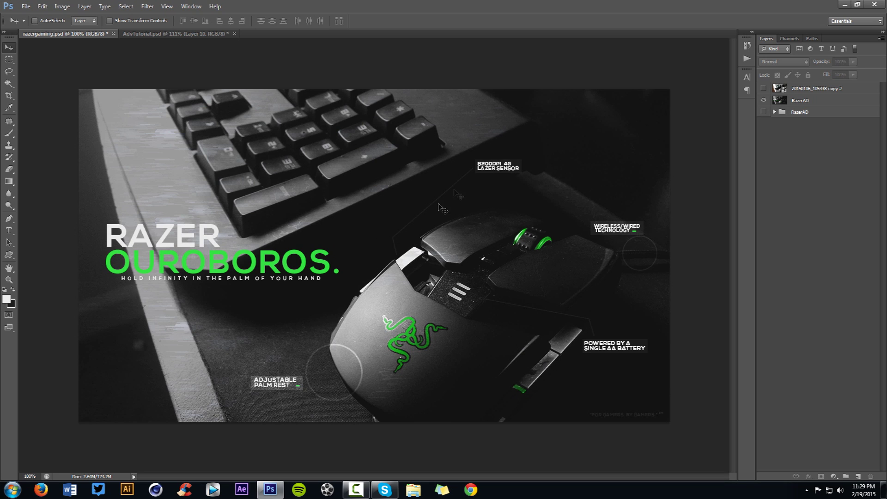
# - Return to AdvTutorial.psd, add a new layer and create a thin white horizontal line beside the mouse
pyautogui.press('Return')
pyautogui.click(152, 34)
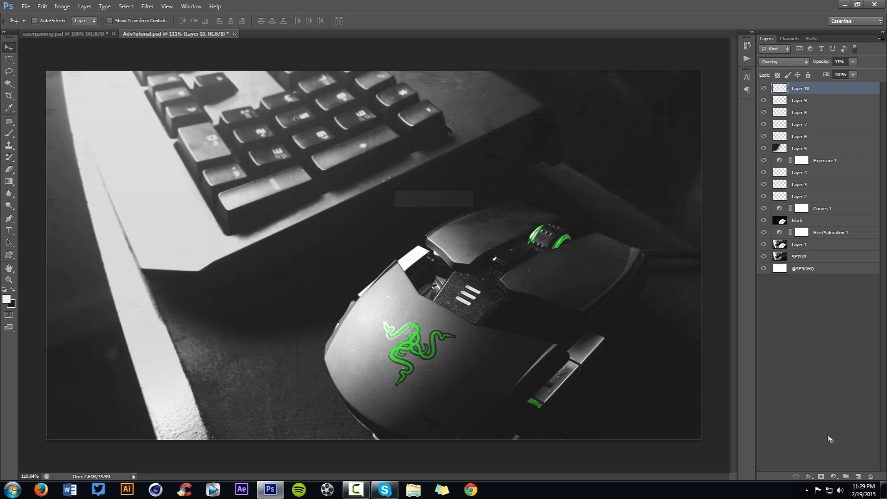
pyautogui.click(858, 476)
pyautogui.press('m')
pyautogui.moveTo(222, 277); pyautogui.dragTo(377, 277)
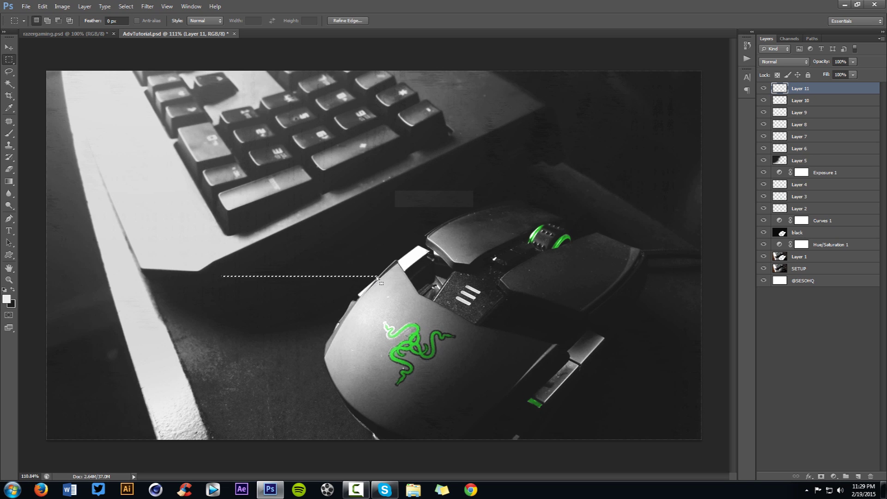
pyautogui.hotkey('alt', 'BackSpace')
pyautogui.hotkey('ctrl', 'd')
pyautogui.press('v')
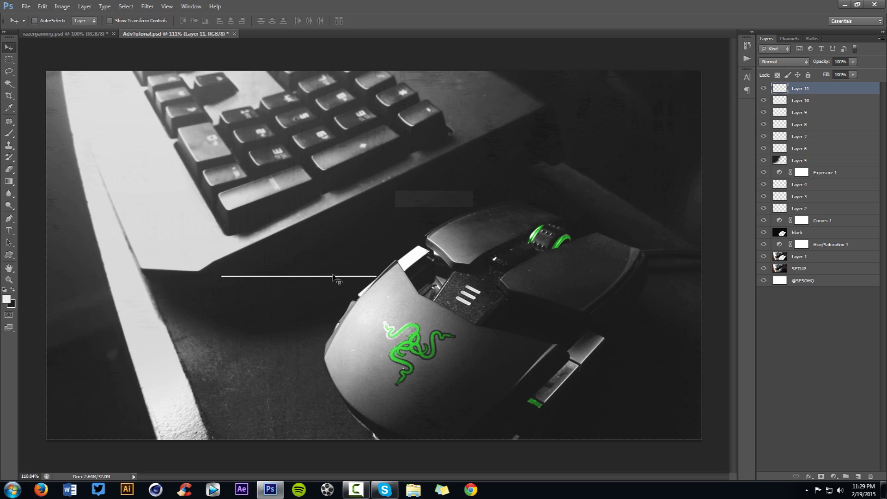
# - Duplicate the white line and rotate the copy diagonally so it slopes down across the original line's end beside the mouse
pyautogui.moveTo(334, 277); pyautogui.dragTo(353, 264)
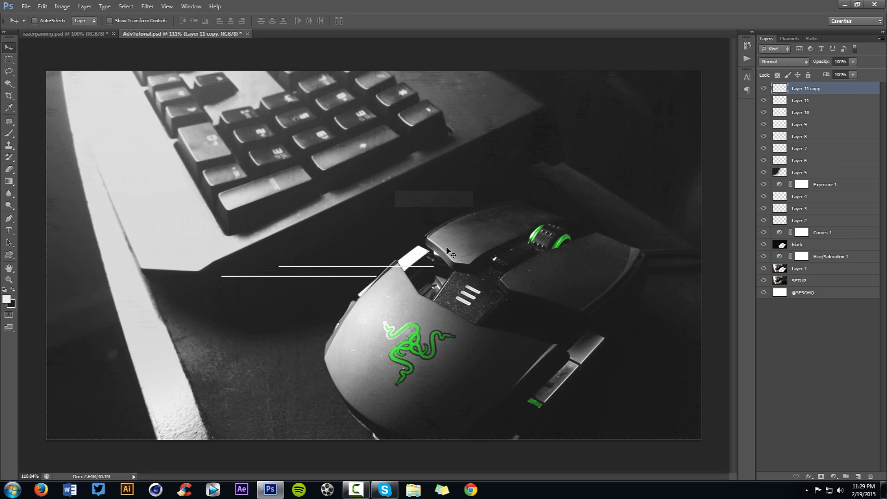
pyautogui.hotkey('ctrl', 't')
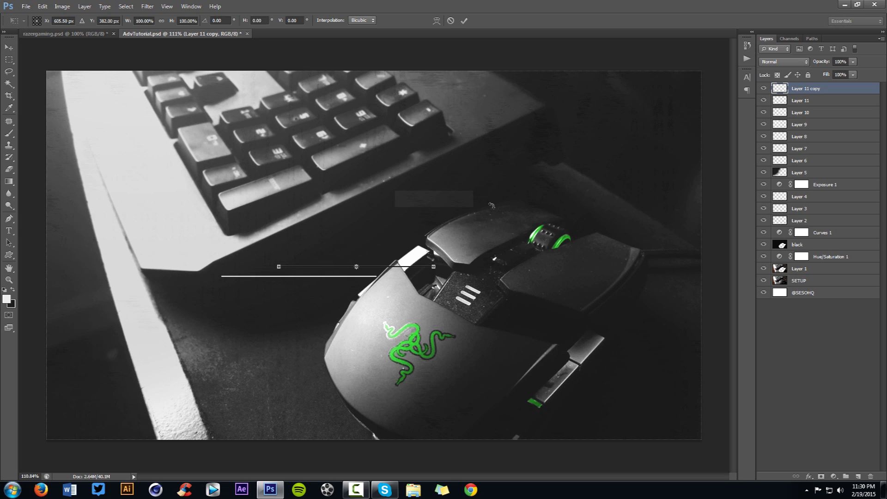
pyautogui.moveTo(467, 227); pyautogui.dragTo(410, 282)
pyautogui.press('Return')
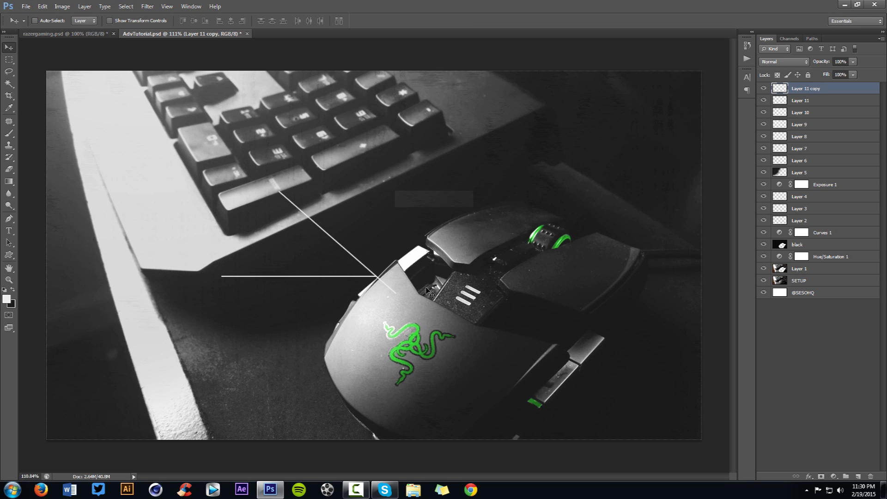
# - Erase the part of the diagonal line above the horizontal one, leaving only a short angled tail
pyautogui.press('m')
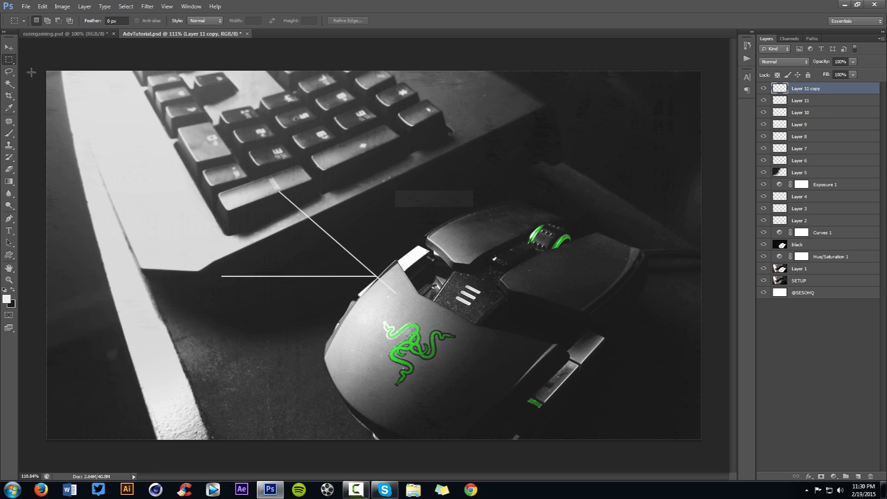
pyautogui.rightClick(11, 63)
pyautogui.click(41, 64)
pyautogui.moveTo(84, 98); pyautogui.dragTo(505, 276)
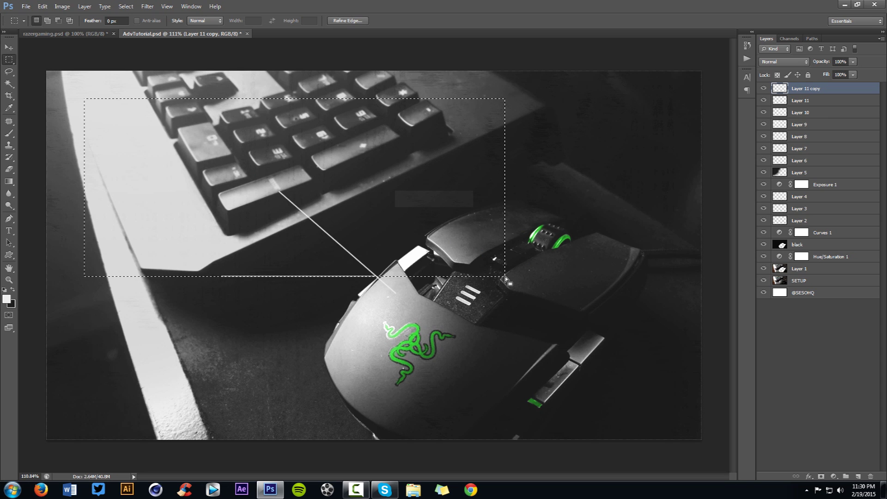
pyautogui.click(510, 274)
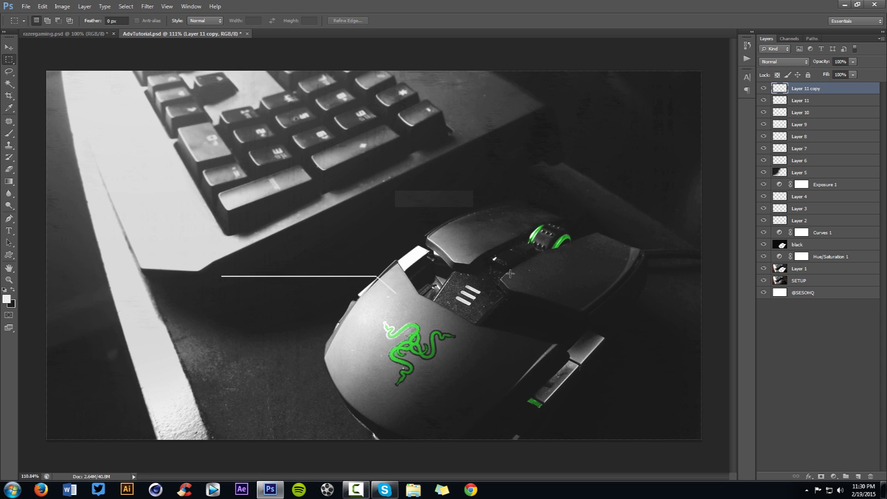
# - Rotate both line layers together by about -31° and merge them into one layer
pyautogui.press('v')
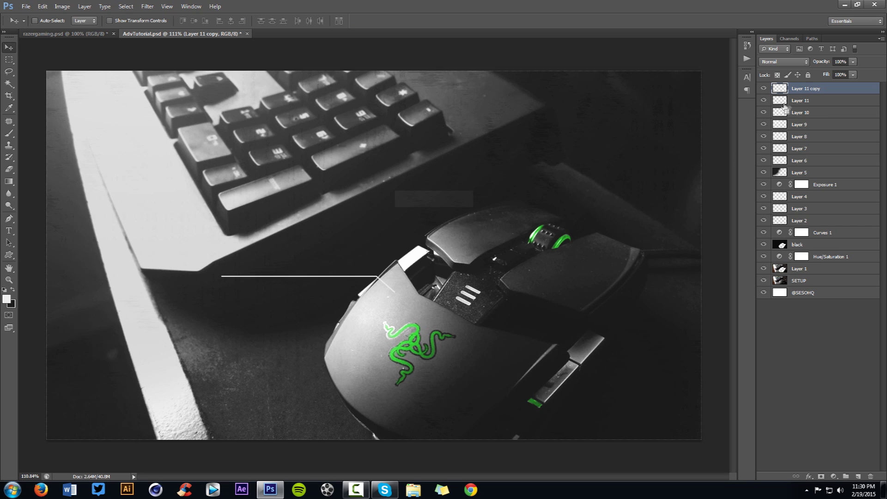
pyautogui.keyDown('ctrl'); pyautogui.click(802, 101); pyautogui.keyUp('ctrl')
pyautogui.hotkey('ctrl', 't')
pyautogui.moveTo(394, 270); pyautogui.dragTo(375, 228)
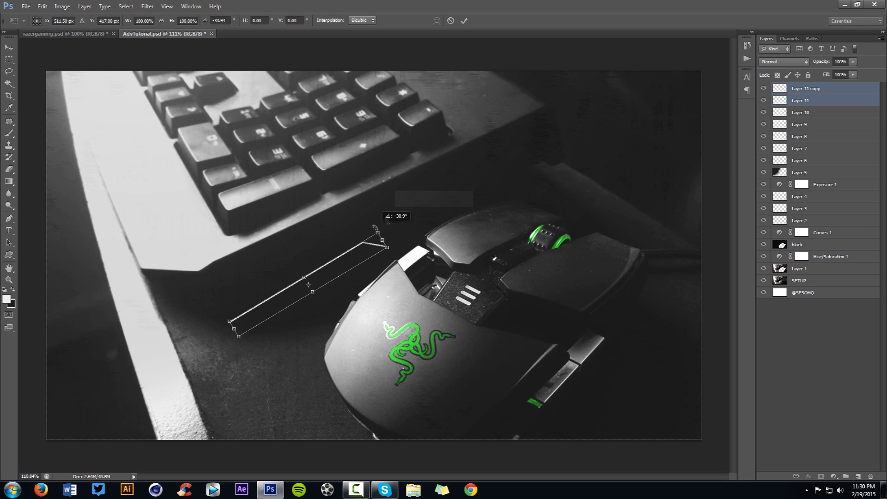
pyautogui.click(464, 21)
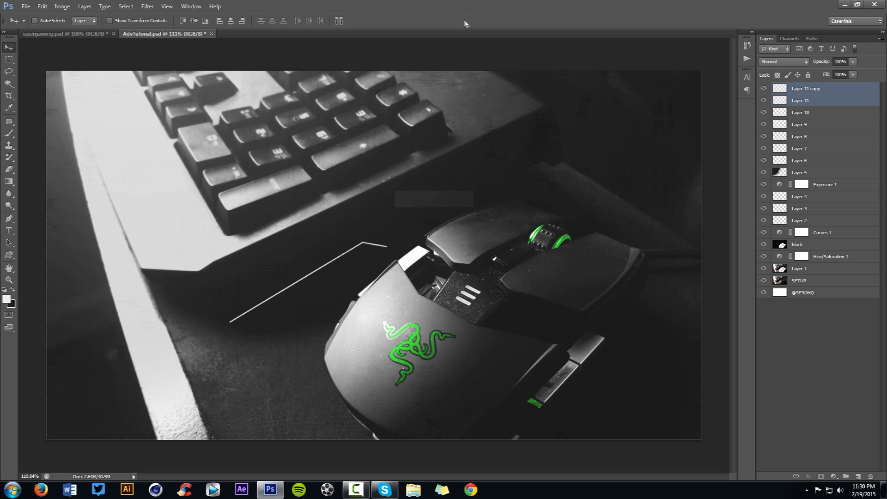
pyautogui.hotkey('ctrl', 'e')
# - Flip and rotate the bent line and place it so it leads from the white bar down to the mouse's side
pyautogui.hotkey('ctrl', 't')
pyautogui.moveTo(398, 286); pyautogui.dragTo(314, 298)
pyautogui.rightClick(314, 298)
pyautogui.click(343, 446)
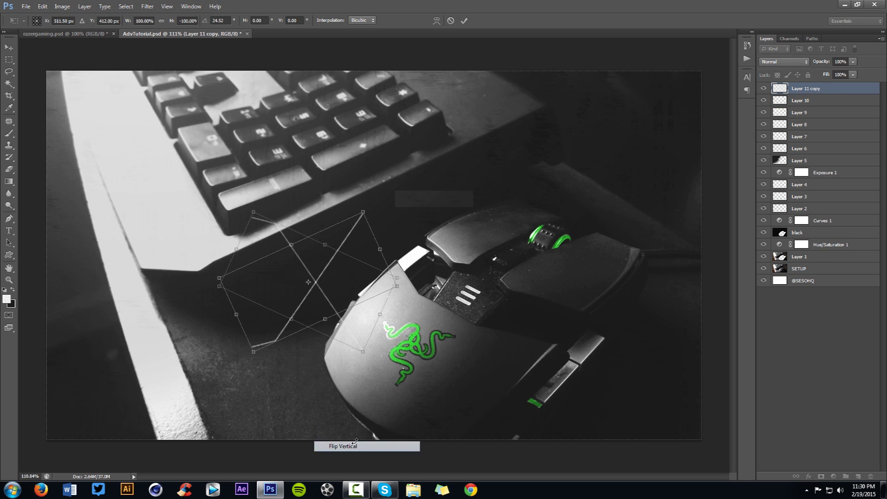
pyautogui.rightClick(346, 292)
pyautogui.click(379, 430)
pyautogui.moveTo(439, 353); pyautogui.dragTo(317, 347)
pyautogui.rightClick(360, 344)
pyautogui.click(400, 474)
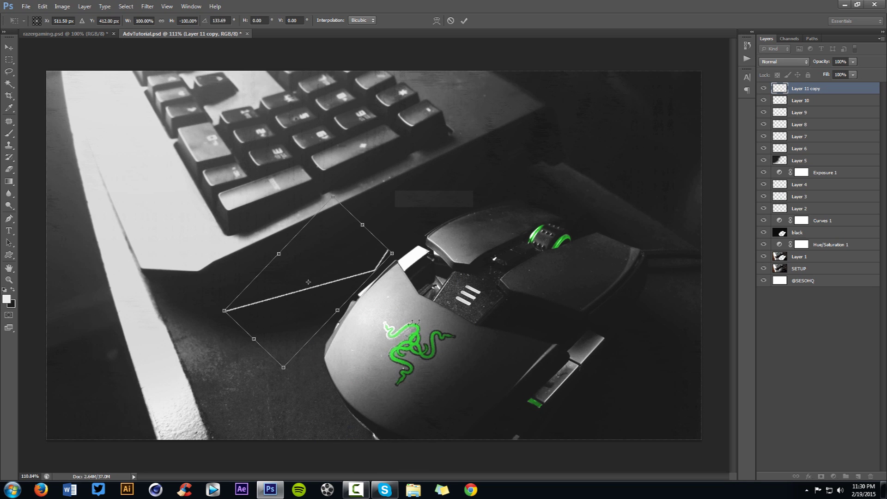
pyautogui.rightClick(434, 293)
pyautogui.click(451, 431)
pyautogui.moveTo(470, 308); pyautogui.dragTo(222, 305)
pyautogui.rightClick(391, 283)
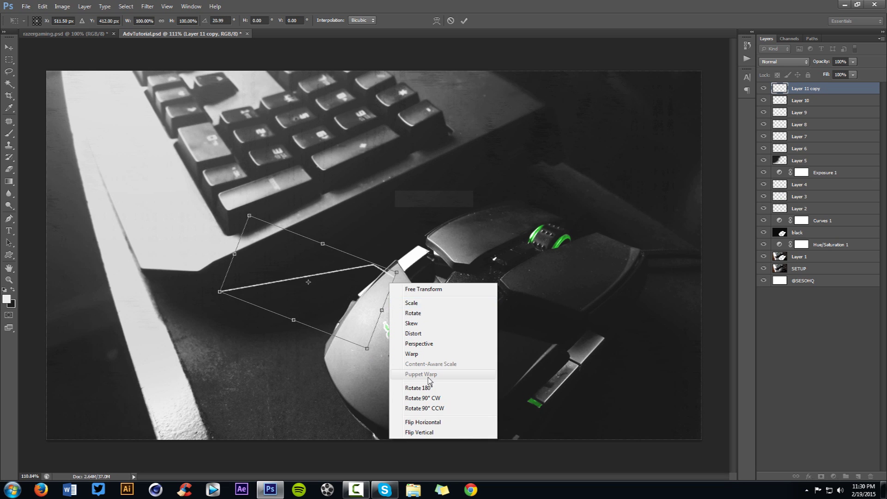
pyautogui.click(423, 422)
pyautogui.moveTo(458, 238)
pyautogui.mouseDown()
pyautogui.moveTo(369, 243)
pyautogui.moveTo(350, 262)
pyautogui.moveTo(447, 221)
pyautogui.moveTo(453, 227)
pyautogui.mouseUp()
pyautogui.moveTo(459, 171); pyautogui.dragTo(454, 256)
pyautogui.press('Return')
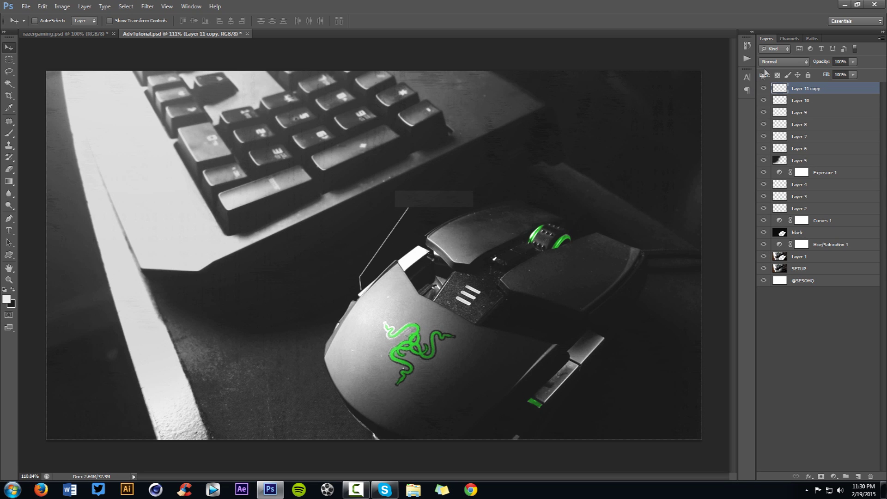
# - Set the bent callout line's layer to the Overlay blend mode
pyautogui.click(784, 62)
pyautogui.click(781, 180)
pyautogui.moveTo(578, 200); pyautogui.dragTo(580, 201)
# - Add the text DESIGNED near the callout bar in Nexa Bold at 2.5 pt with tracking 0
pyautogui.press('t')
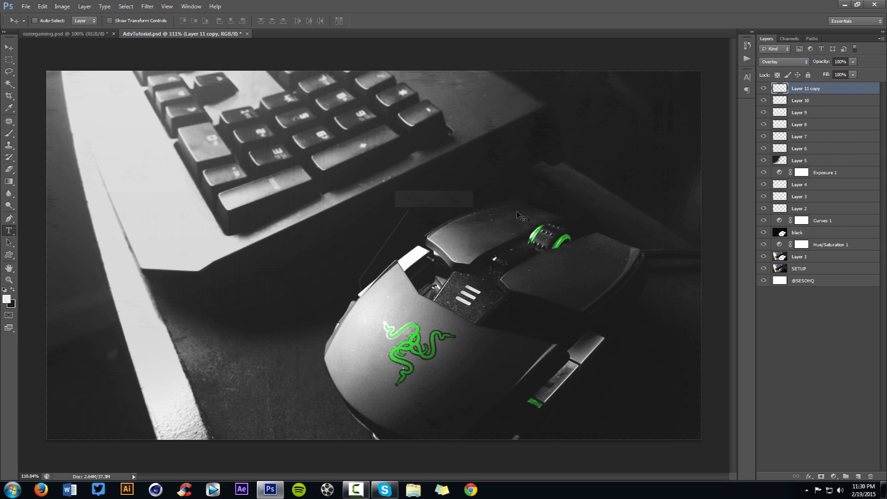
pyautogui.click(444, 201)
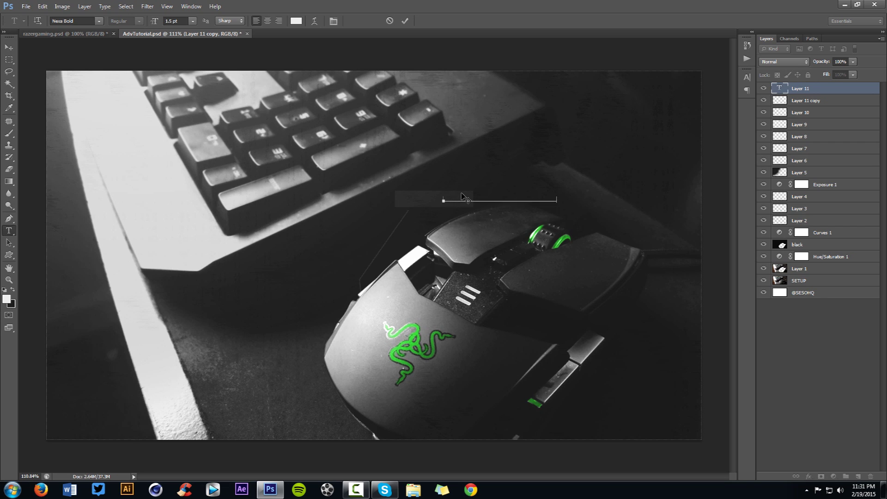
pyautogui.hotkey('ctrl', 'a')
pyautogui.click(747, 77)
pyautogui.doubleClick(702, 106)
pyautogui.write('0')
pyautogui.click(183, 22)
pyautogui.write('2.5')
pyautogui.press('Return')
pyautogui.click(403, 20)
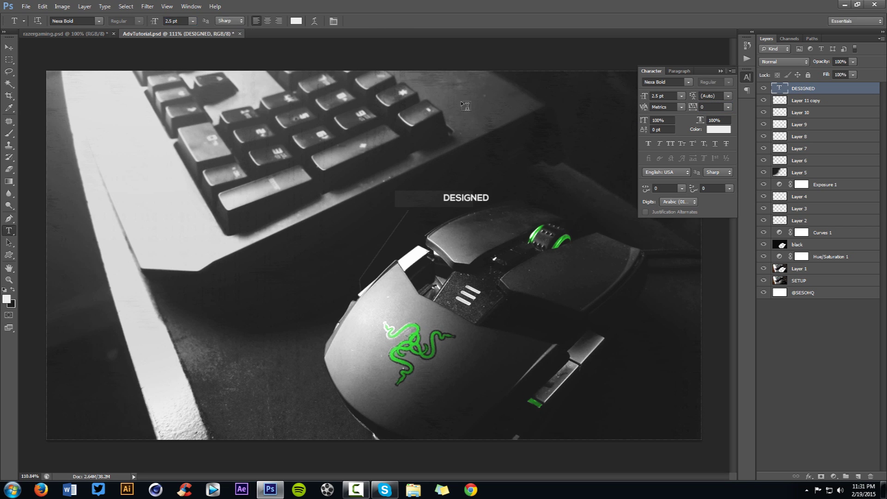
# - Place DESIGNED on the callout bar, duplicate it, and turn the copy into a green "-" right after the word
pyautogui.press('v')
pyautogui.moveTo(503, 186)
pyautogui.mouseDown()
pyautogui.moveTo(472, 187)
pyautogui.moveTo(505, 187)
pyautogui.mouseUp()
pyautogui.doubleClick(476, 198)
pyautogui.hotkey('ctrl', 'a')
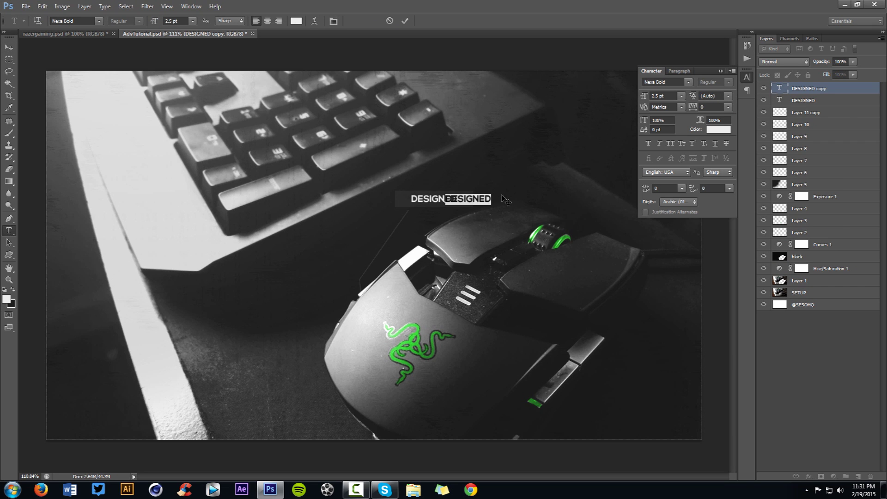
pyautogui.press('BackSpace')
pyautogui.click(296, 21)
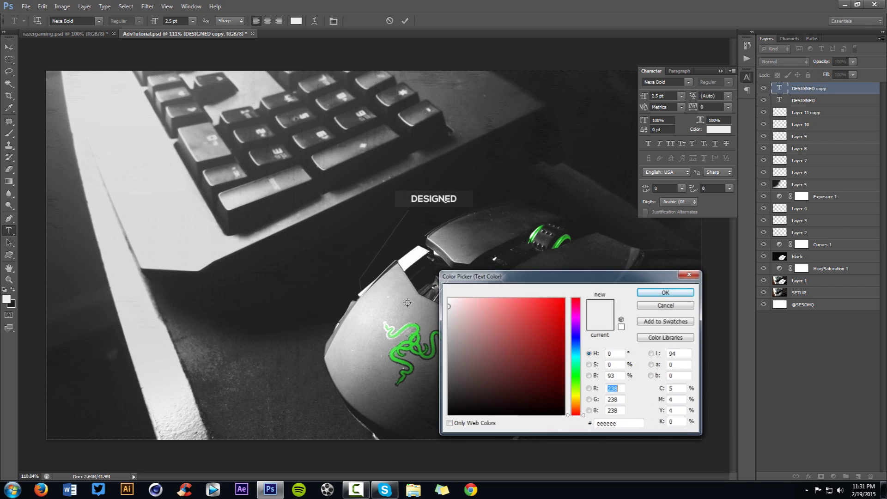
pyautogui.click(409, 336)
pyautogui.click(665, 293)
pyautogui.write('-')
pyautogui.click(405, 21)
pyautogui.press('v')
pyautogui.moveTo(444, 263); pyautogui.dragTo(460, 262)
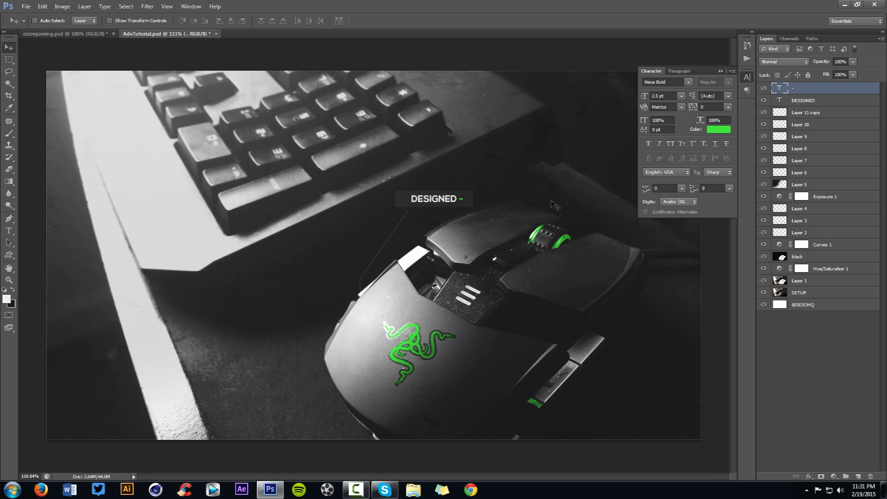
pyautogui.click(721, 71)
pyautogui.keyDown('shift'); pyautogui.click(809, 115); pyautogui.keyUp('shift')
pyautogui.keyDown('alt'); pyautogui.moveTo(549, 195); pyautogui.dragTo(606, 177); pyautogui.keyUp('alt')
pyautogui.hotkey('ctrl', 'z')
# - Duplicate the label's dash, DESIGNED text and bar to three more spots: upper right and lower right of the mouse, and lower left
pyautogui.keyDown('ctrl'); pyautogui.click(811, 115); pyautogui.keyUp('ctrl')
pyautogui.keyDown('ctrl'); pyautogui.click(804, 125); pyautogui.keyUp('ctrl')
pyautogui.keyDown('alt'); pyautogui.moveTo(540, 164); pyautogui.dragTo(741, 184); pyautogui.keyUp('alt')
pyautogui.hotkey('ctrl', 'z')
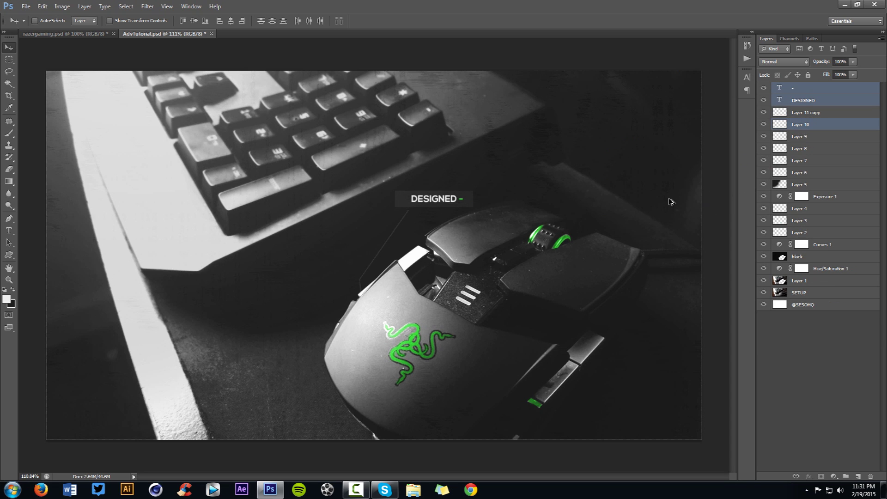
pyautogui.keyDown('alt'); pyautogui.moveTo(514, 208); pyautogui.dragTo(667, 220); pyautogui.keyUp('alt')
pyautogui.keyDown('alt'); pyautogui.moveTo(656, 258); pyautogui.dragTo(660, 344); pyautogui.keyUp('alt')
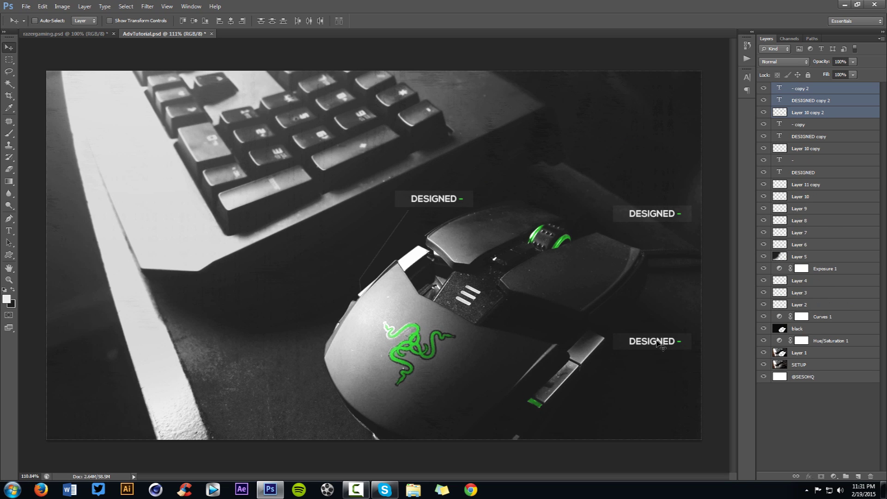
pyautogui.keyDown('alt'); pyautogui.moveTo(660, 344); pyautogui.dragTo(296, 389); pyautogui.keyUp('alt')
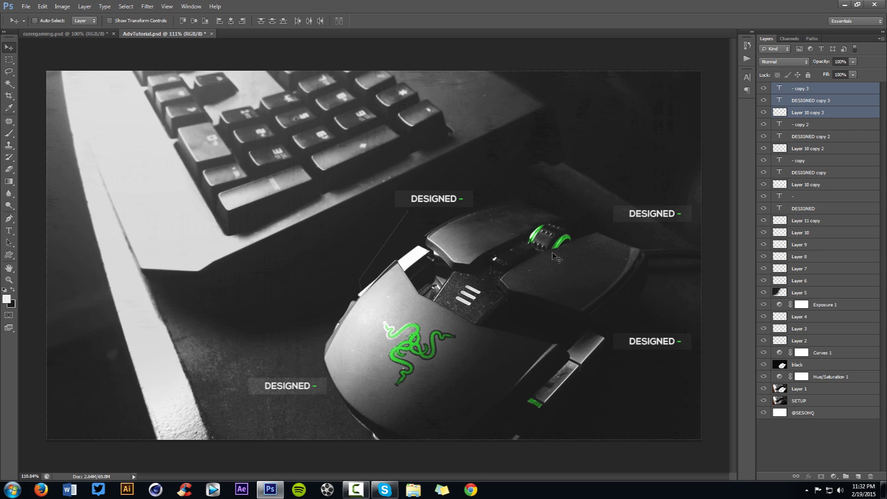
# - Add the headline RAZER over the keyboard's front edge in Nexa Bold at 15.5 pt
pyautogui.scroll(-1, 506, 231)
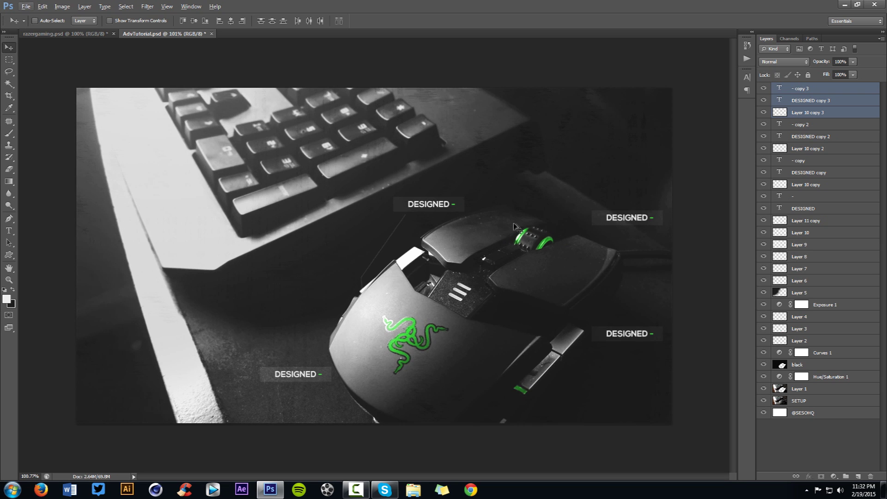
pyautogui.press('t')
pyautogui.click(206, 267)
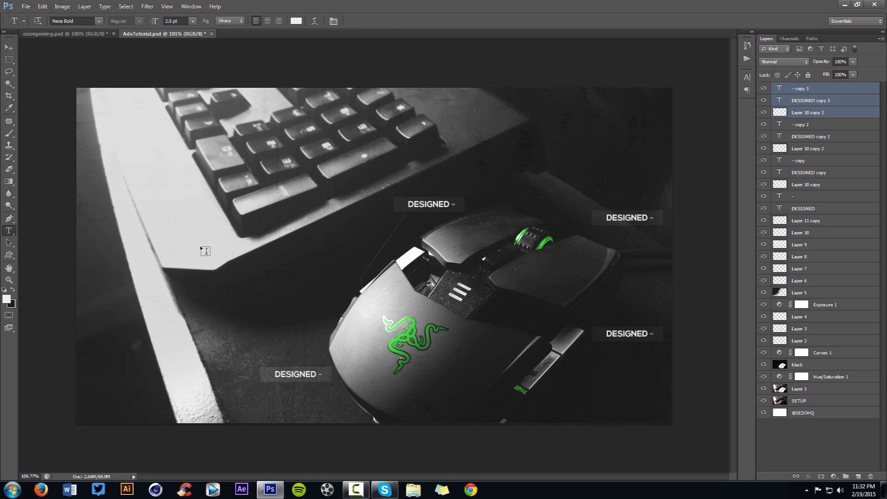
pyautogui.click(200, 246)
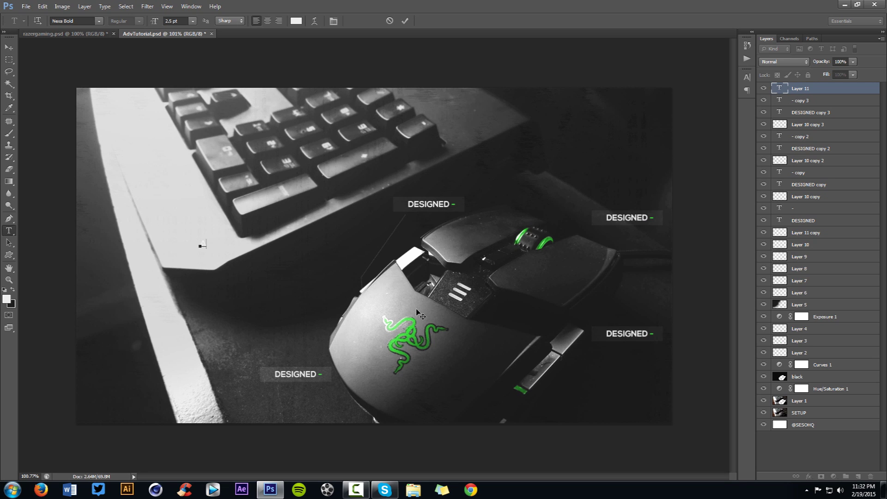
pyautogui.write('RAZER')
pyautogui.hotkey('ctrl', 'a')
pyautogui.click(180, 20)
pyautogui.press('Up')
pyautogui.press('Up')
pyautogui.press('Up')
pyautogui.press('Up')
pyautogui.press('Up')
pyautogui.press('Up')
pyautogui.press('Up')
pyautogui.press('Up')
pyautogui.press('Up')
pyautogui.press('Up')
pyautogui.press('Up')
pyautogui.press('Up')
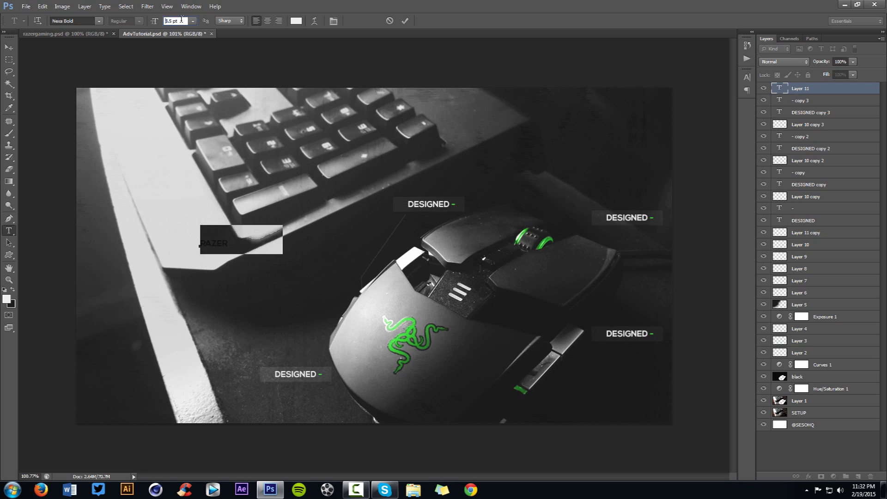
pyautogui.click(404, 21)
# - Reposition the RAZER headline, duplicate it directly below, and change the copy's text to TUTORIAL
pyautogui.press('v')
pyautogui.moveTo(354, 217); pyautogui.dragTo(288, 286)
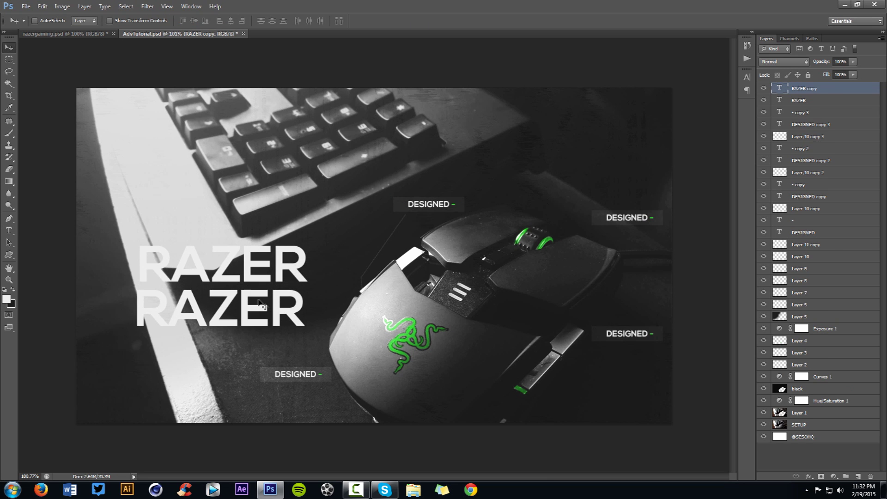
pyautogui.press('t')
pyautogui.click(258, 302)
pyautogui.hotkey('ctrl', 'a')
pyautogui.write('TUTORIAL')
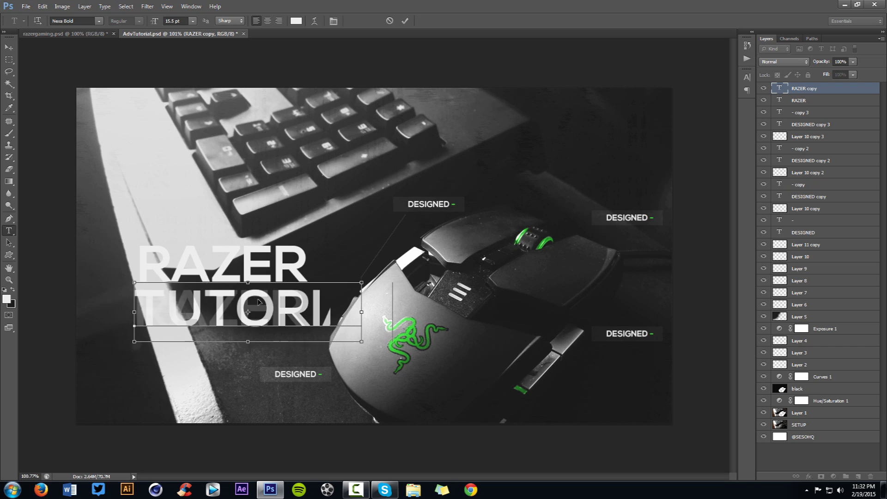
# - Shrink TUTORIAL to roughly the width of RAZER and colour it green (#38d938)
pyautogui.hotkey('ctrl', 'a')
pyautogui.click(177, 21)
pyautogui.press('Down')
pyautogui.press('Down')
pyautogui.press('Down')
pyautogui.press('Down')
pyautogui.press('Down')
pyautogui.press('Down')
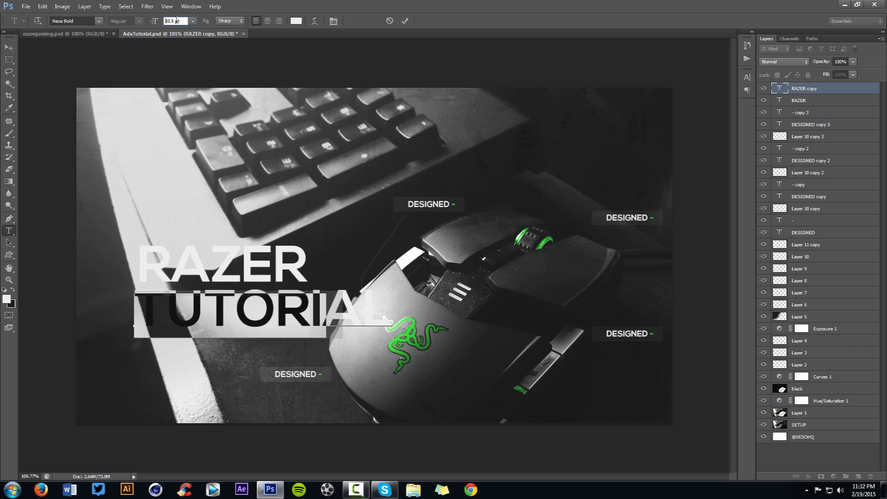
pyautogui.click(296, 21)
pyautogui.write('38d938')
pyautogui.click(666, 293)
pyautogui.click(183, 21)
pyautogui.press('Up')
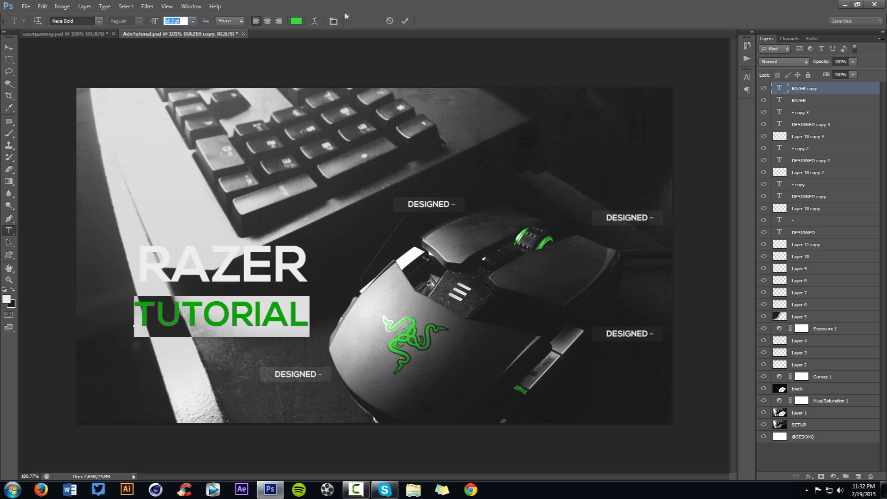
pyautogui.click(404, 21)
# - Tuck TUTORIAL directly beneath RAZER and shift both headline lines slightly up and to the left
pyautogui.press('v')
pyautogui.moveTo(322, 213); pyautogui.dragTo(323, 207)
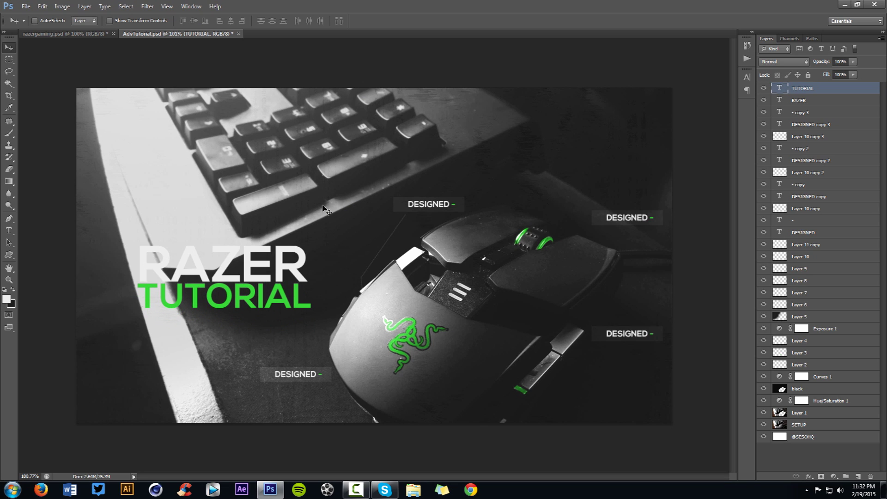
pyautogui.keyDown('shift'); pyautogui.click(799, 100); pyautogui.keyUp('shift')
pyautogui.moveTo(507, 203); pyautogui.dragTo(495, 195)
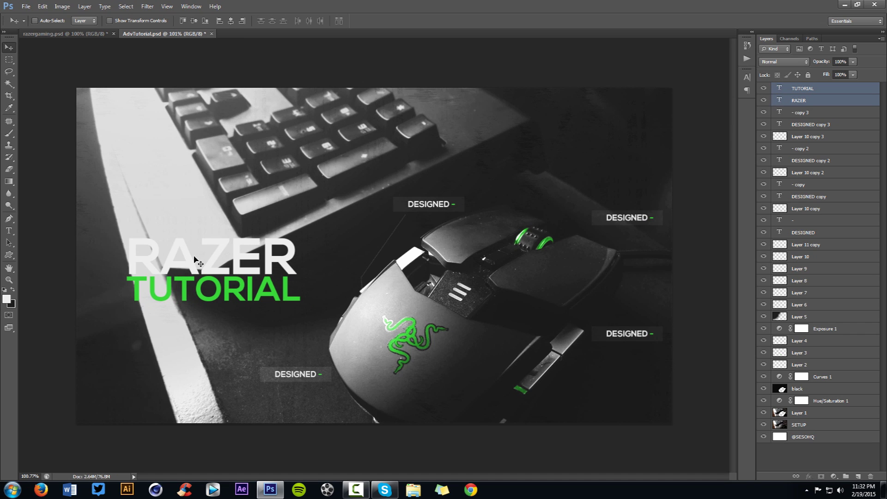
# - Nudge both headline lines slightly up and copy the rectangular area of the SETUP photo behind them onto a new layer
pyautogui.moveTo(301, 287); pyautogui.dragTo(298, 281)
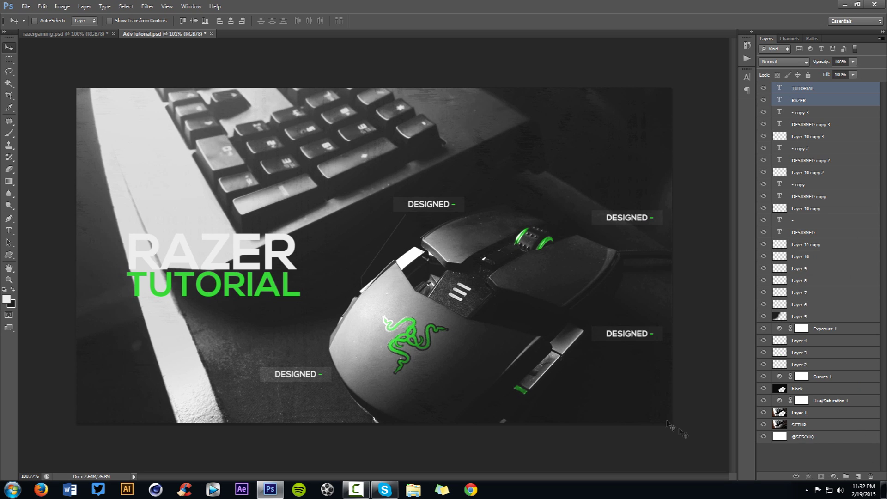
pyautogui.press('m')
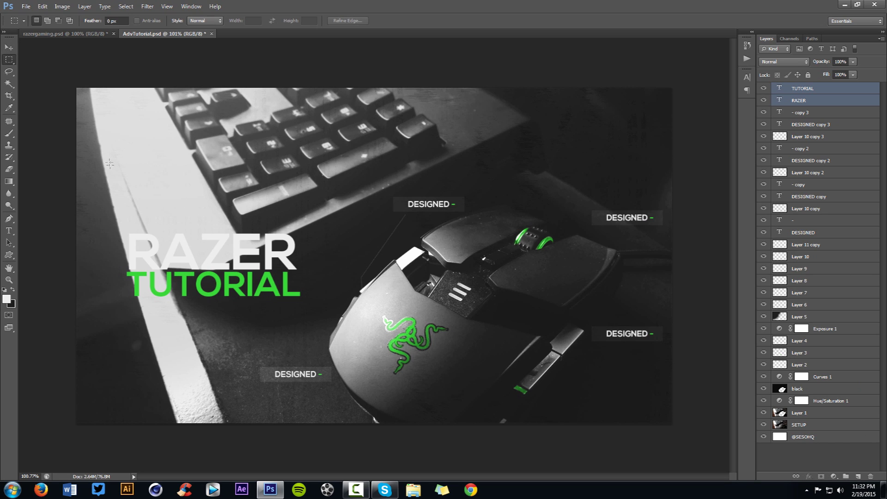
pyautogui.moveTo(108, 221); pyautogui.dragTo(316, 311)
pyautogui.click(811, 424)
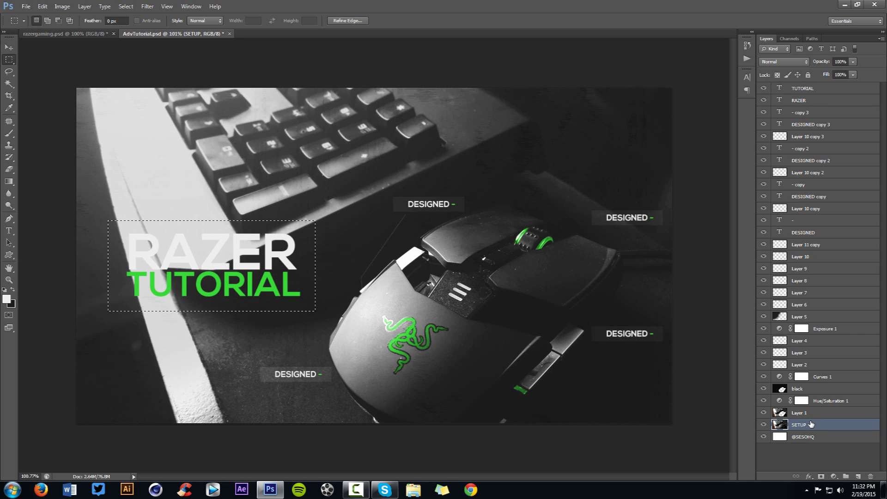
pyautogui.hotkey('ctrl', 'j')
pyautogui.click(764, 425)
pyautogui.click(764, 425)
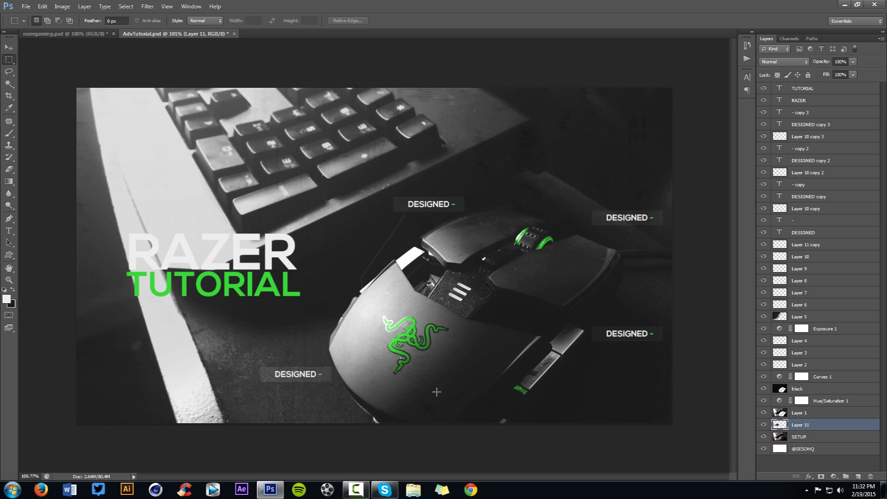
# - Apply a Gaussian Blur with a radius of 5.3 pixels to the copied photo patch behind the headline
pyautogui.click(149, 6)
pyautogui.moveTo(185, 98)
pyautogui.click(282, 165)
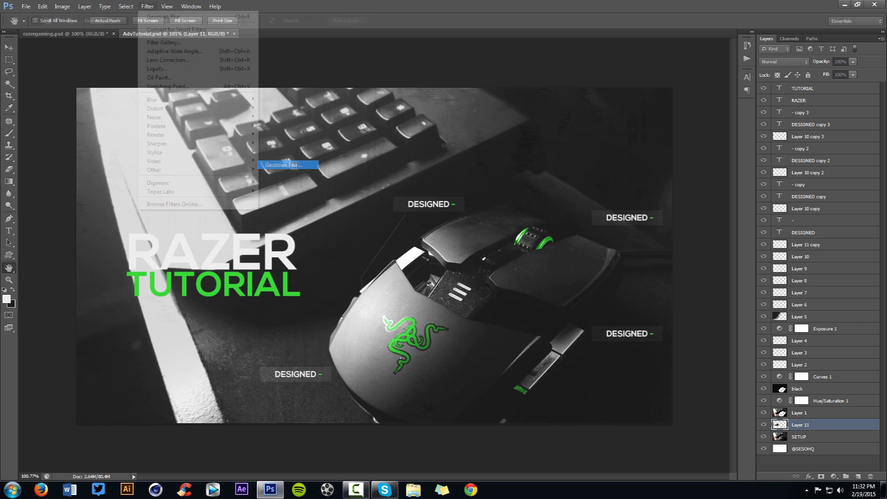
pyautogui.moveTo(522, 244); pyautogui.dragTo(542, 248)
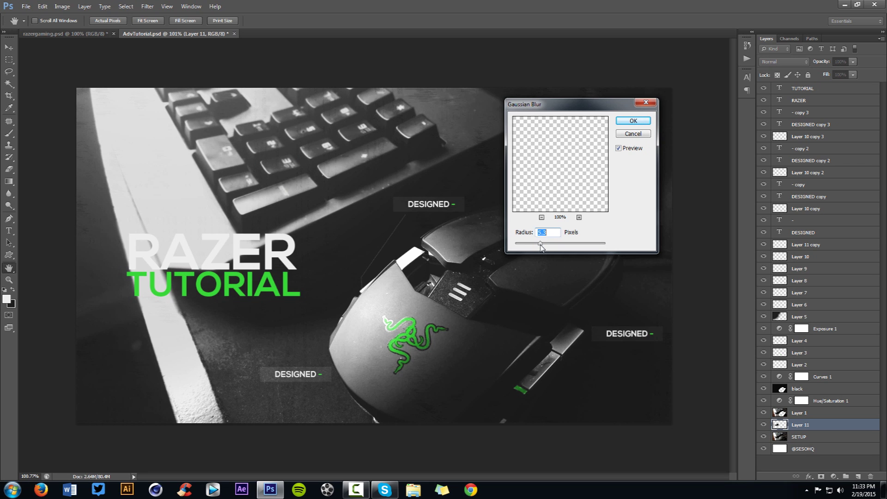
pyautogui.click(629, 121)
# - Erase along the lower edge of the blurred patch beneath TUTORIAL with the 223-pixel eraser brush to blend it into the photo
pyautogui.press('m')
pyautogui.press('e')
pyautogui.moveTo(224, 319)
pyautogui.mouseDown()
pyautogui.moveTo(141, 326)
pyautogui.moveTo(160, 327)
pyautogui.mouseUp()
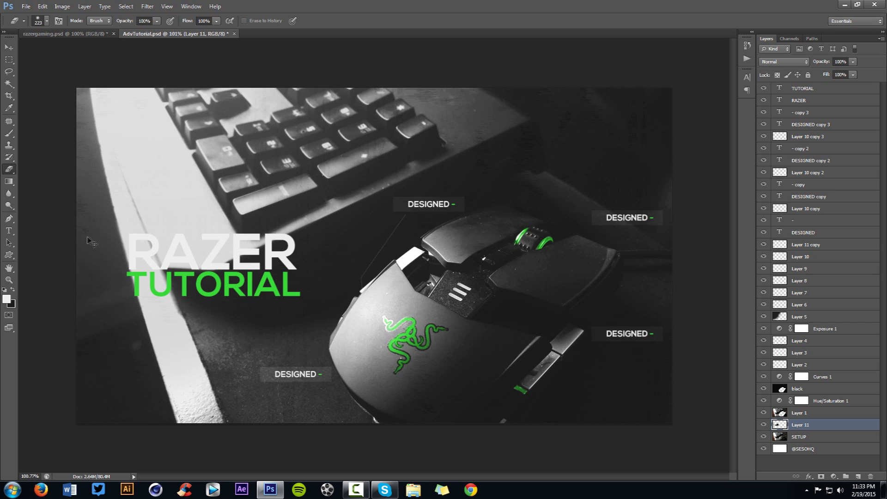
pyautogui.press('v')
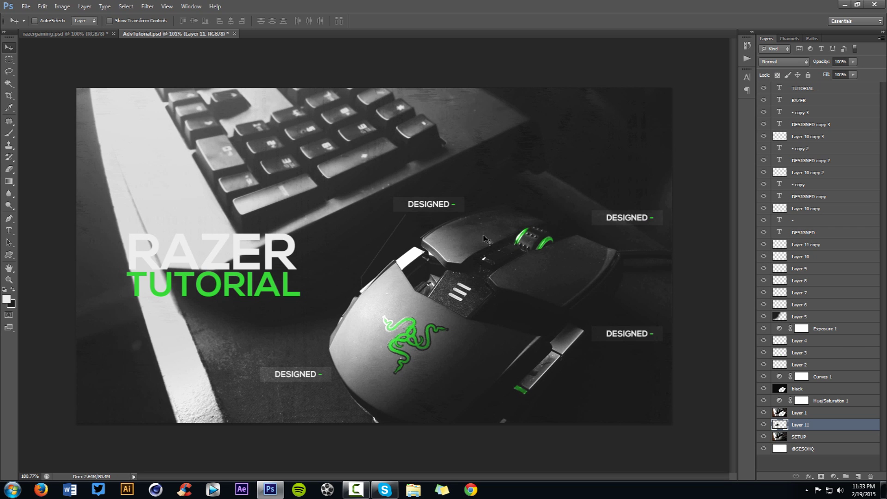
# - Switch to the razergaming.psd document to view the reference advertisement's headline and callouts
pyautogui.click(92, 33)
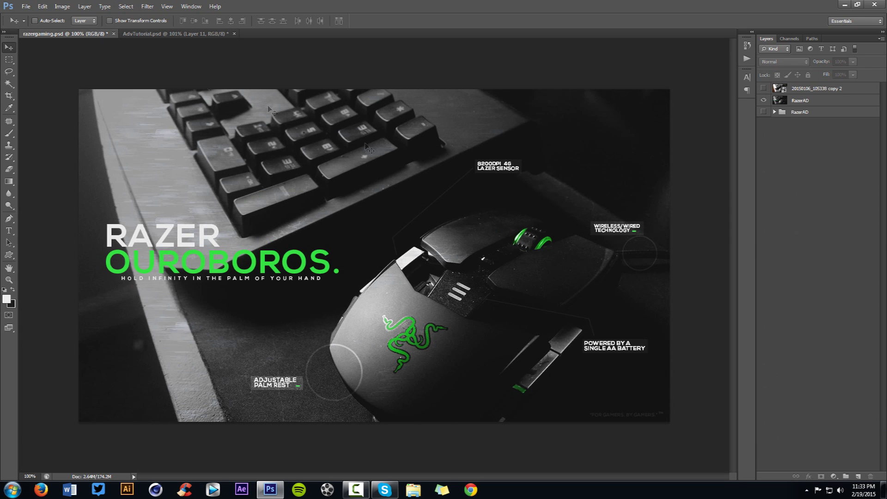